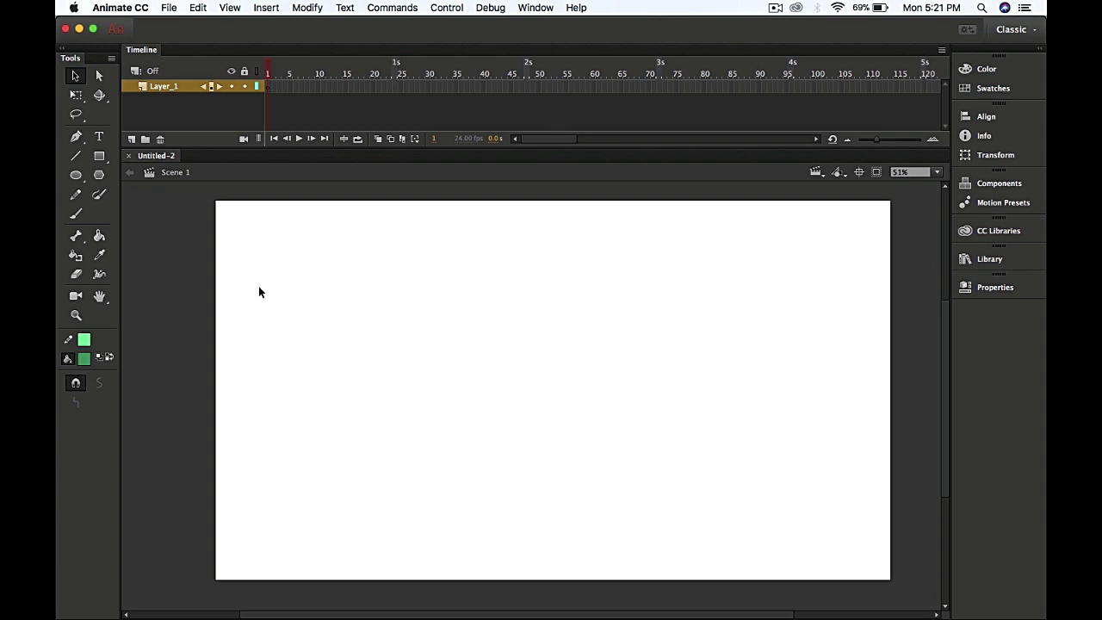
# Draw a green square in the upper-left area of the stage and convert it to a Graphic symbol named Symbol 1.
pyautogui.click(100, 158)
pyautogui.moveTo(309, 293)
pyautogui.mouseDown()
pyautogui.moveTo(404, 386)
pyautogui.moveTo(380, 363)
pyautogui.mouseUp()
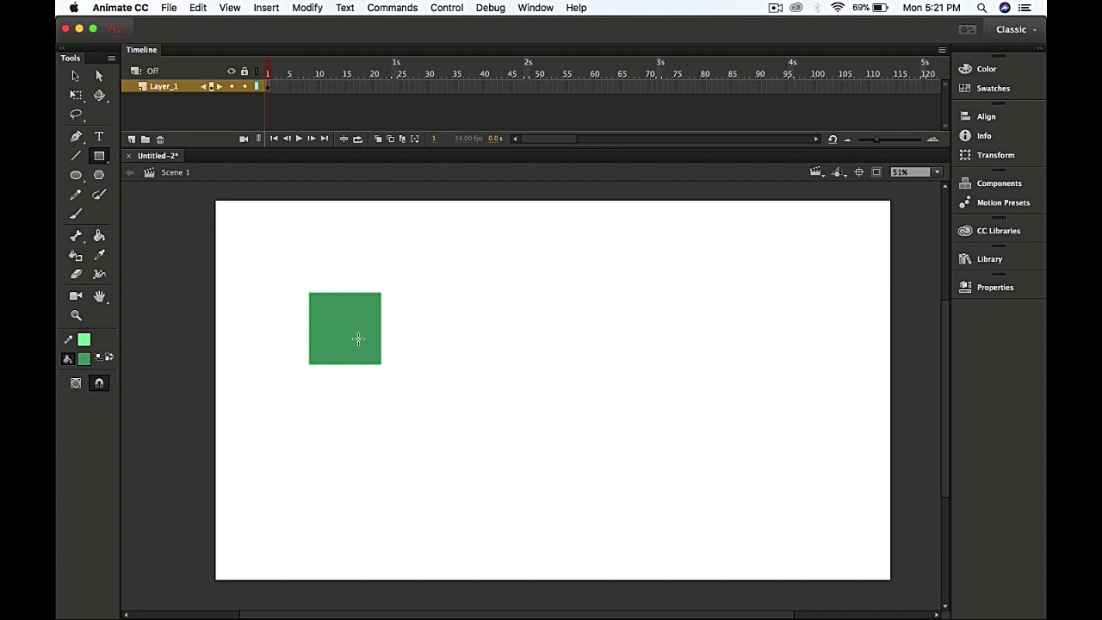
pyautogui.click(74, 78)
pyautogui.moveTo(275, 272); pyautogui.dragTo(439, 417)
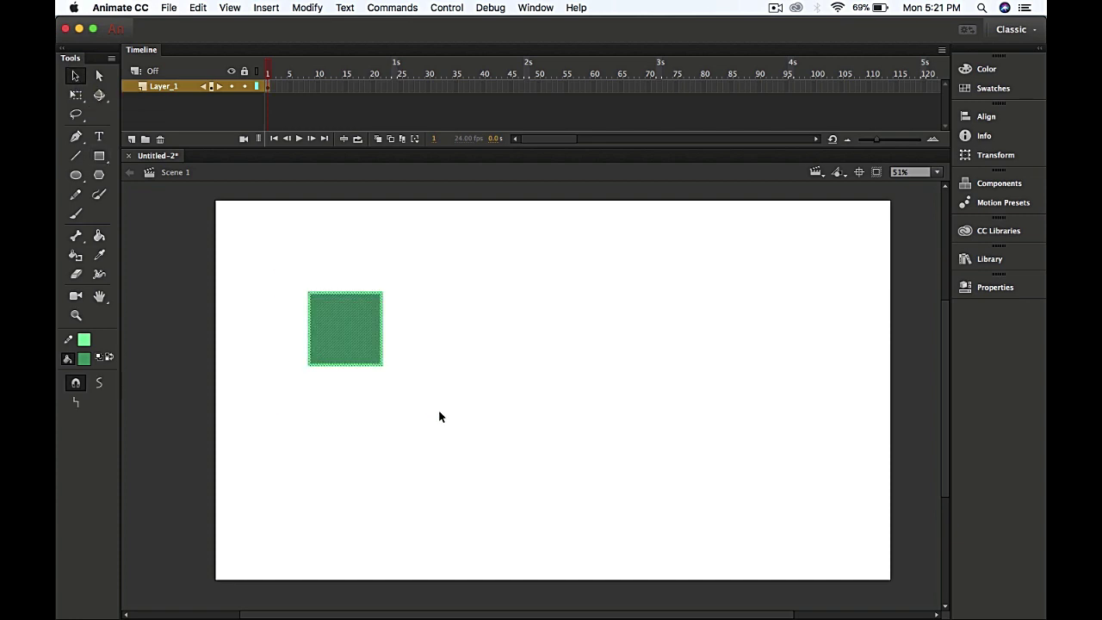
pyautogui.rightClick(338, 327)
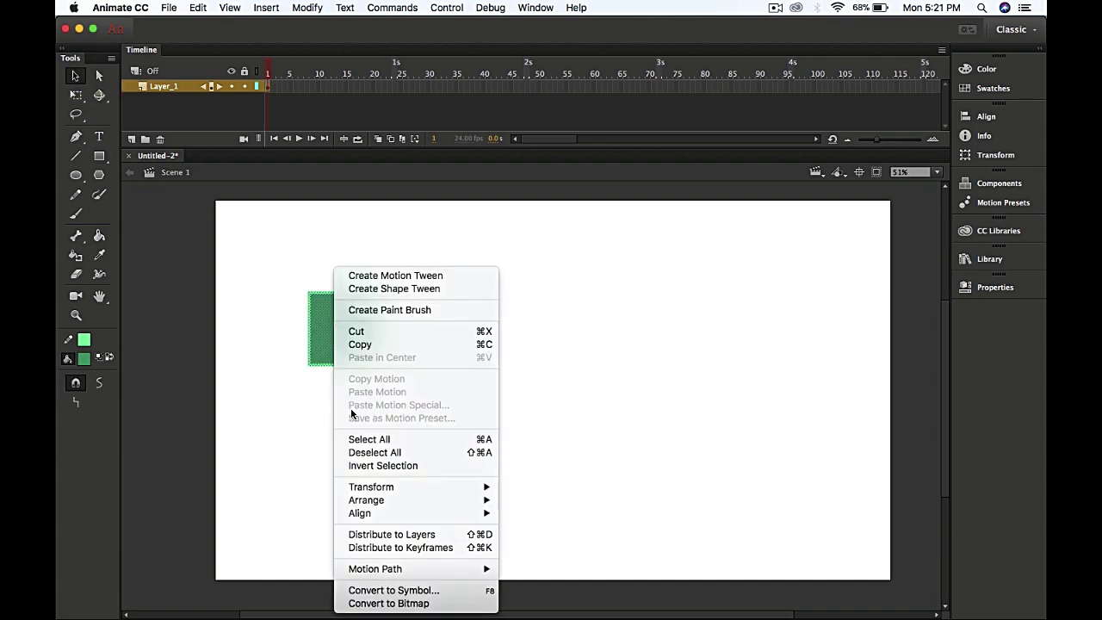
pyautogui.click(385, 592)
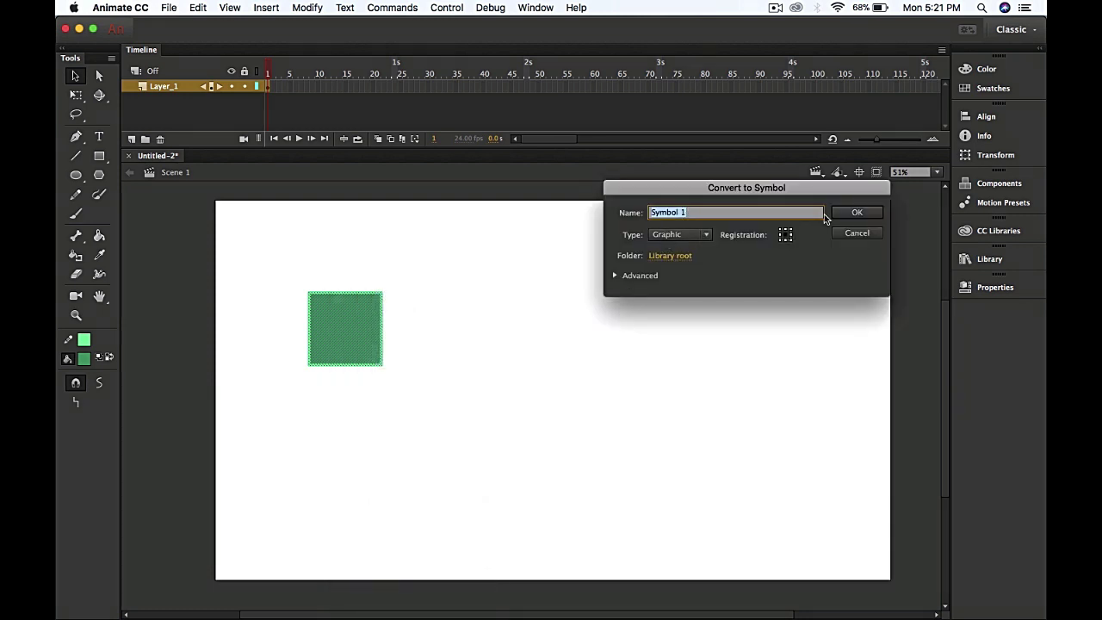
pyautogui.click(854, 215)
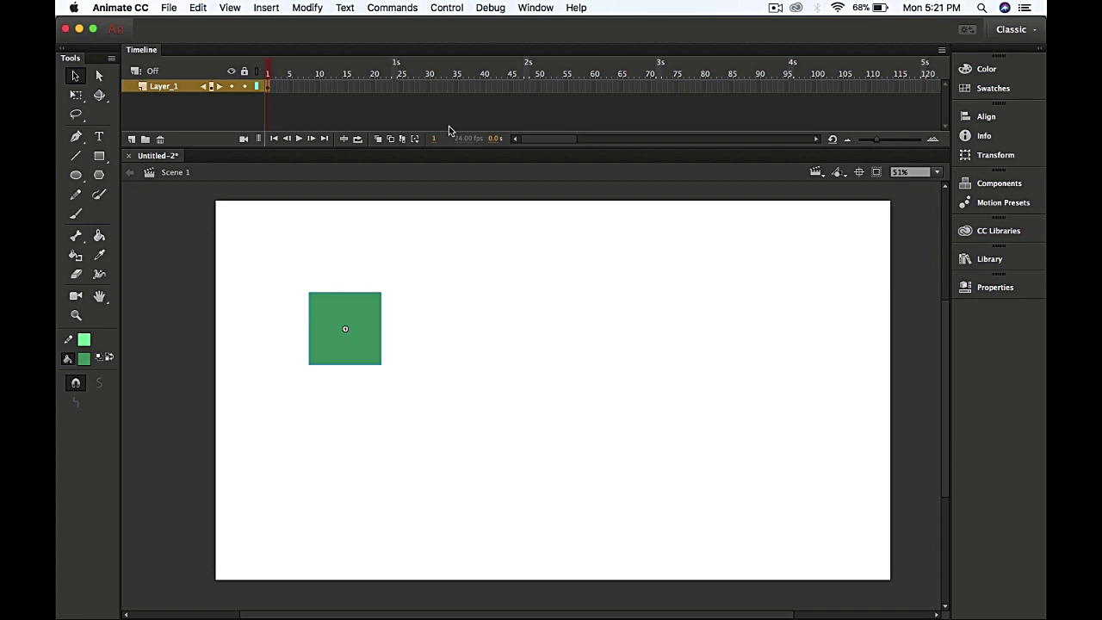
# Extend the square's layer to frame 40 and create a motion tween across those frames.
pyautogui.click(483, 87)
pyautogui.rightClick(482, 86)
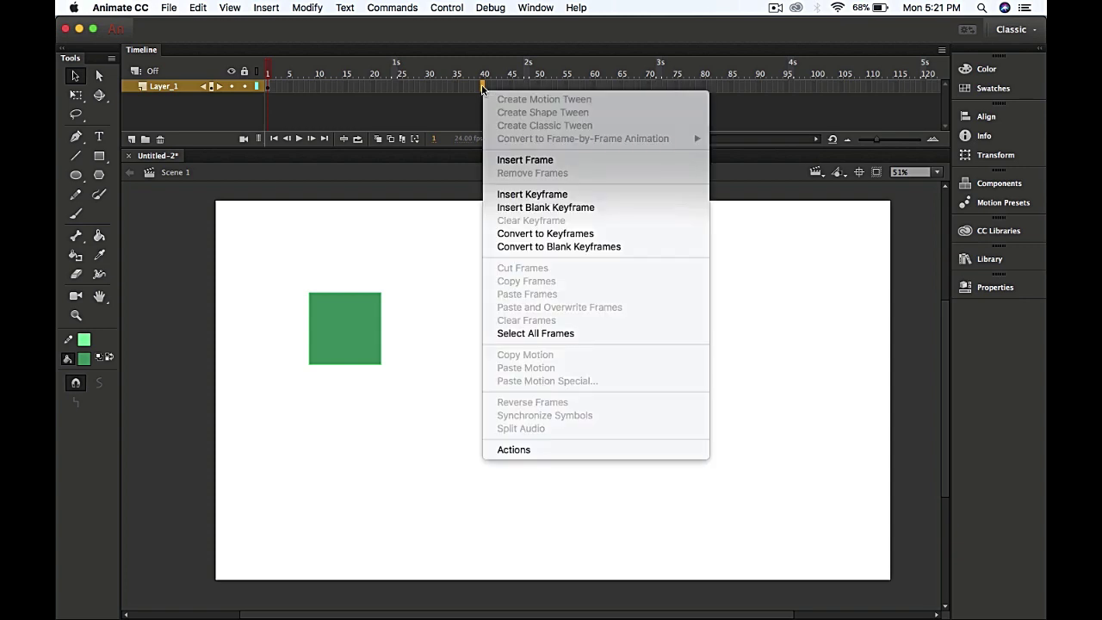
pyautogui.click(524, 161)
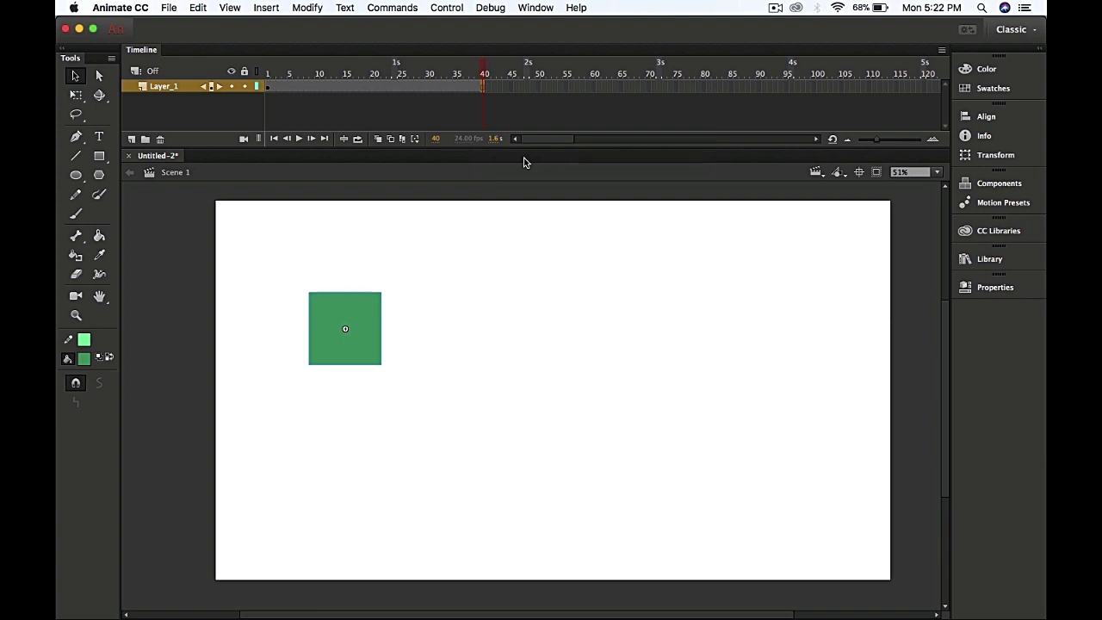
pyautogui.rightClick(377, 89)
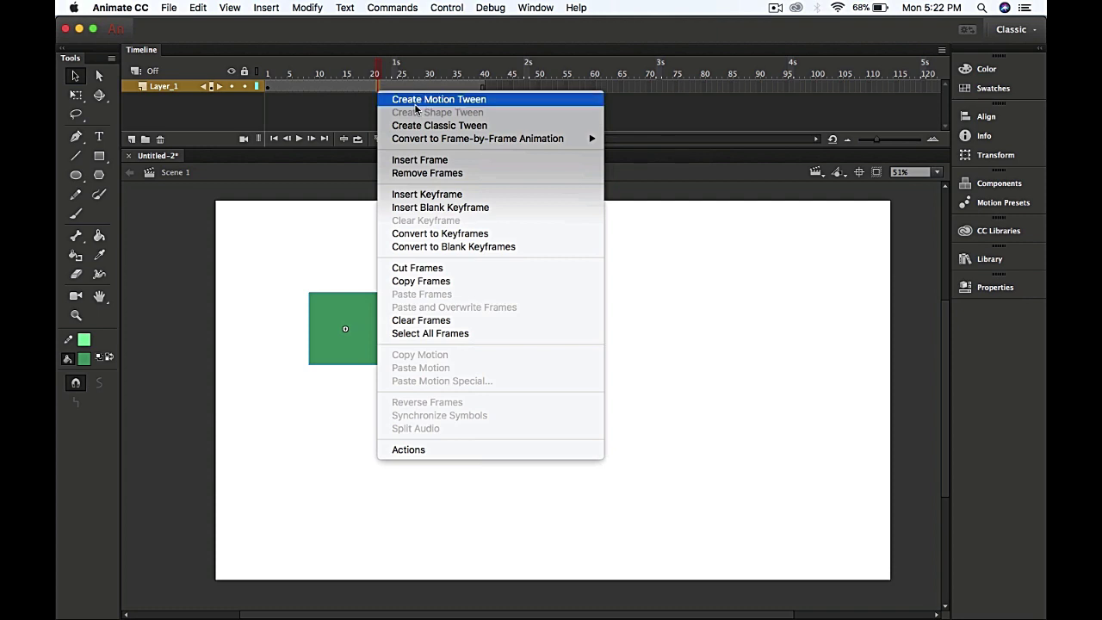
pyautogui.click(419, 101)
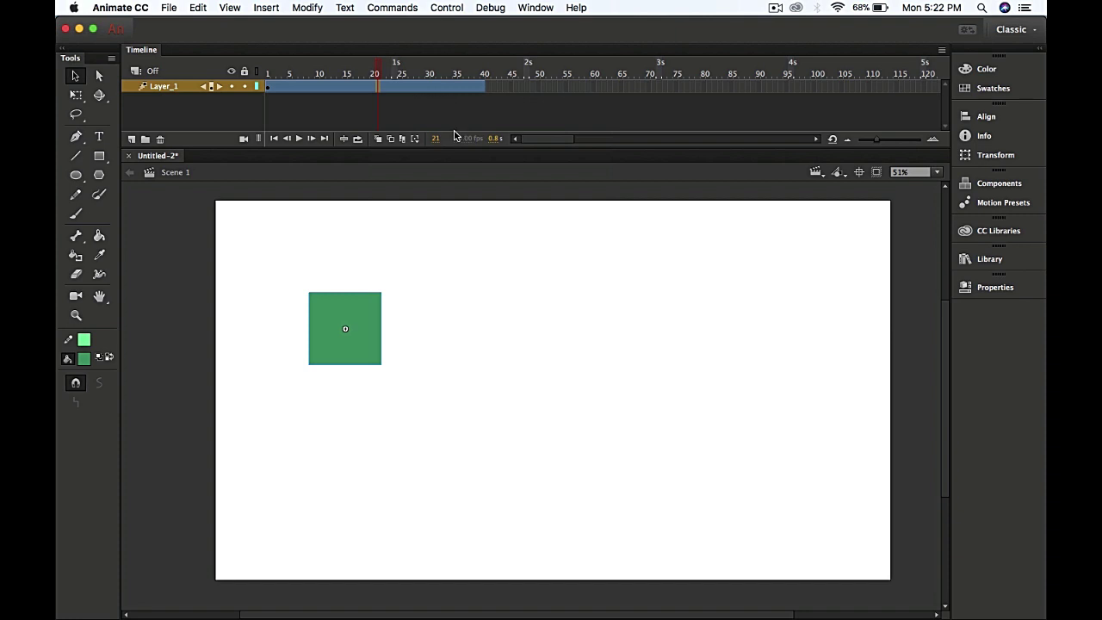
# Set the motion tween's rotation direction to CW and play the animation from frame 1.
pyautogui.moveTo(375, 68); pyautogui.dragTo(440, 71)
pyautogui.moveTo(434, 65); pyautogui.dragTo(368, 69)
pyautogui.moveTo(371, 69); pyautogui.dragTo(488, 74)
pyautogui.click(988, 291)
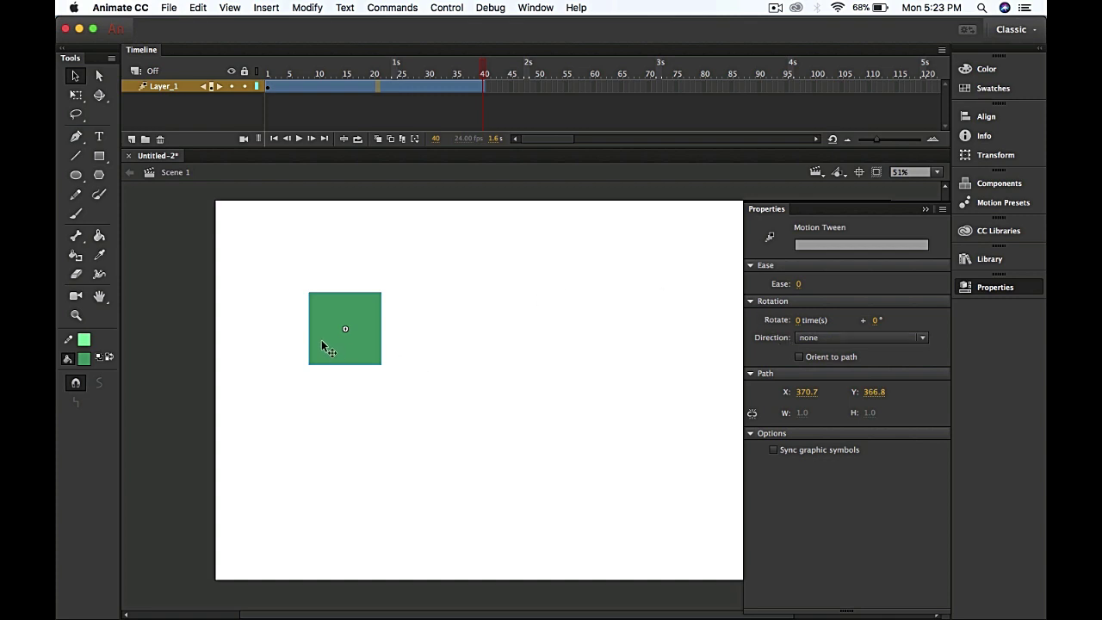
pyautogui.click(831, 339)
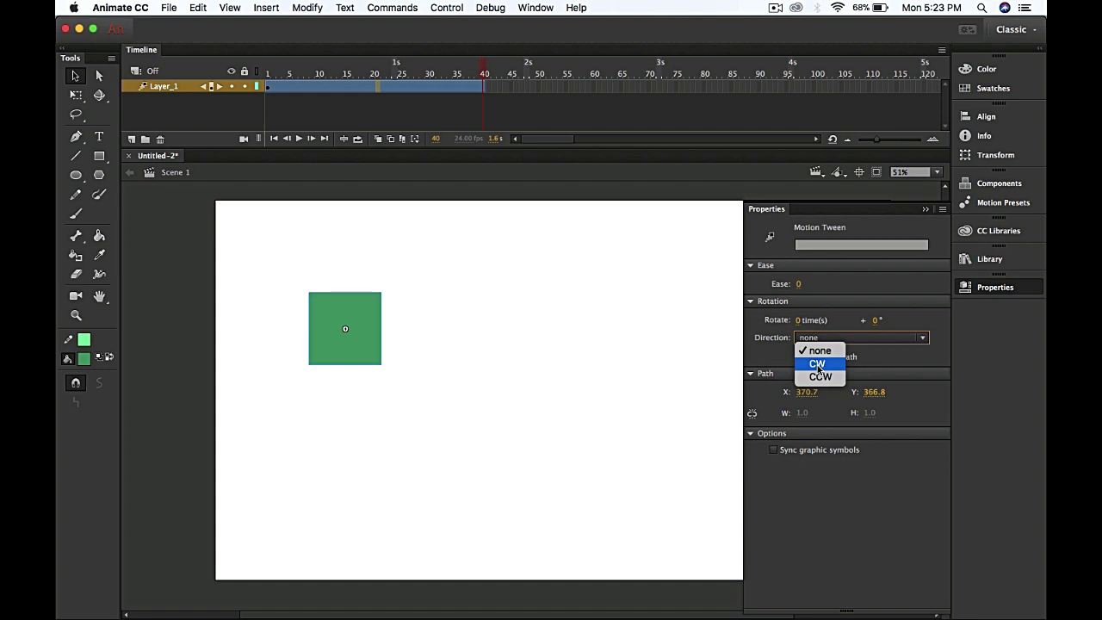
pyautogui.click(817, 364)
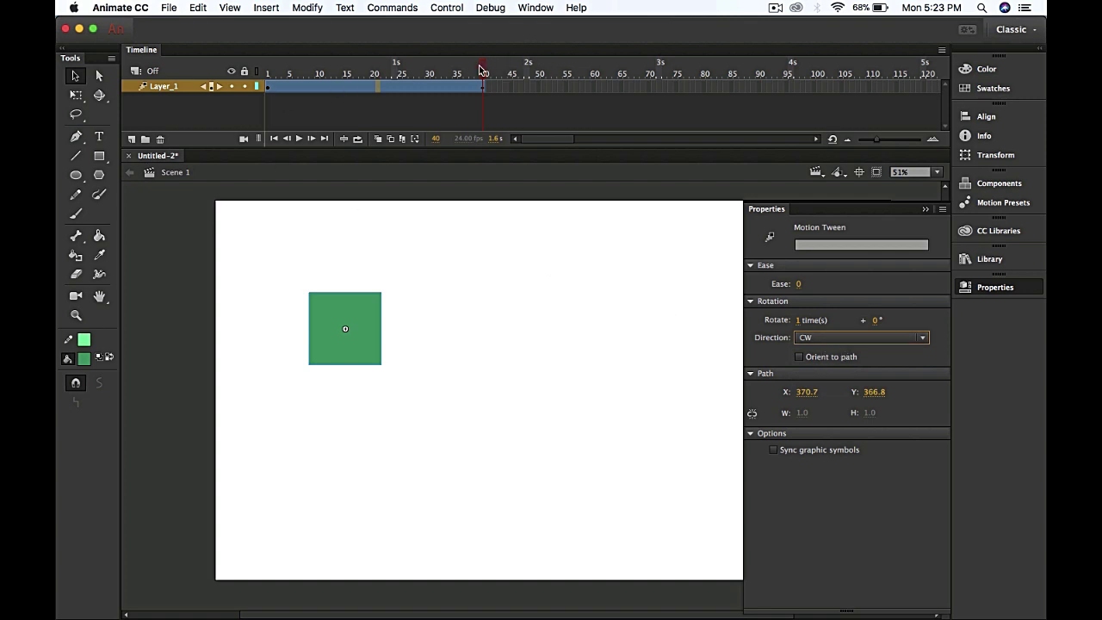
pyautogui.moveTo(482, 72); pyautogui.dragTo(267, 86)
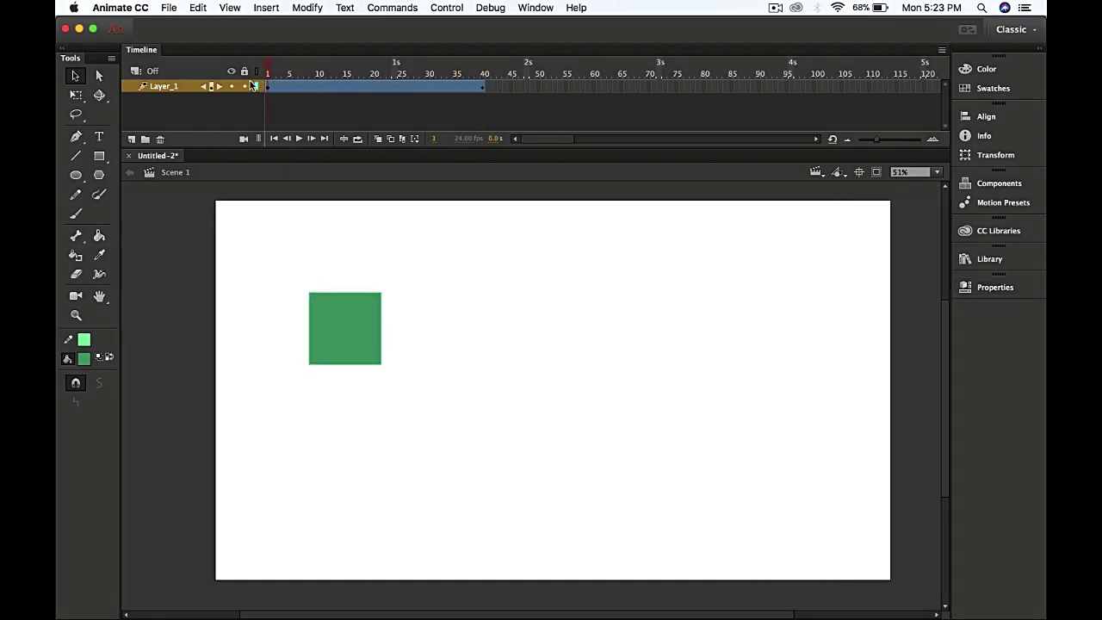
pyautogui.click(298, 137)
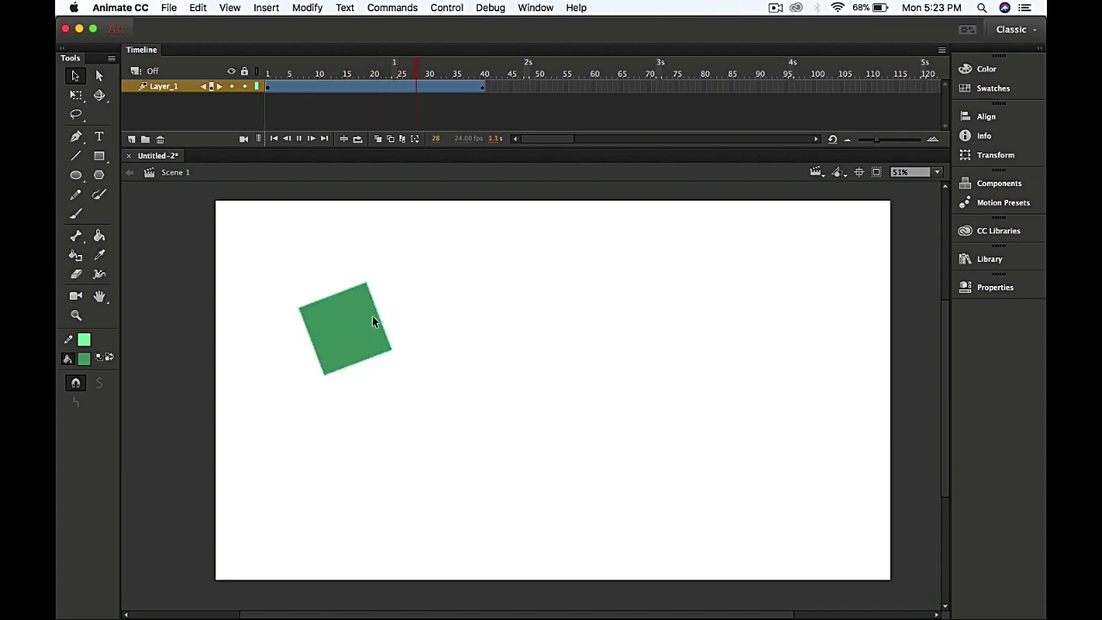
# Set the motion tween's rotation direction to CCW and play the animation to check the spin.
pyautogui.moveTo(486, 67); pyautogui.dragTo(375, 72)
pyautogui.click(1009, 288)
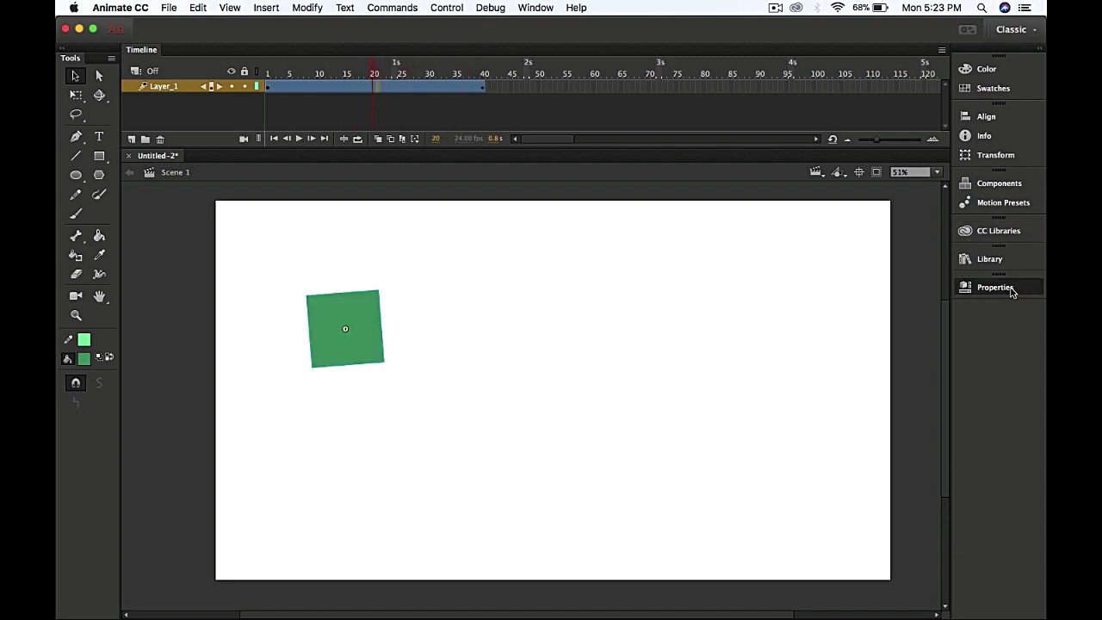
pyautogui.click(809, 340)
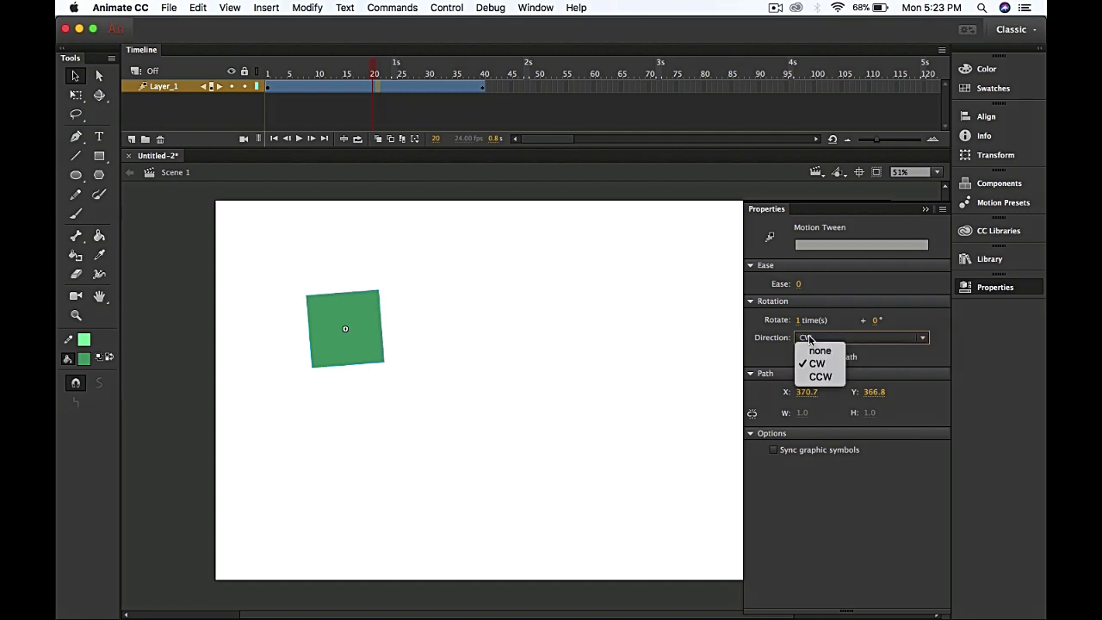
pyautogui.click(823, 381)
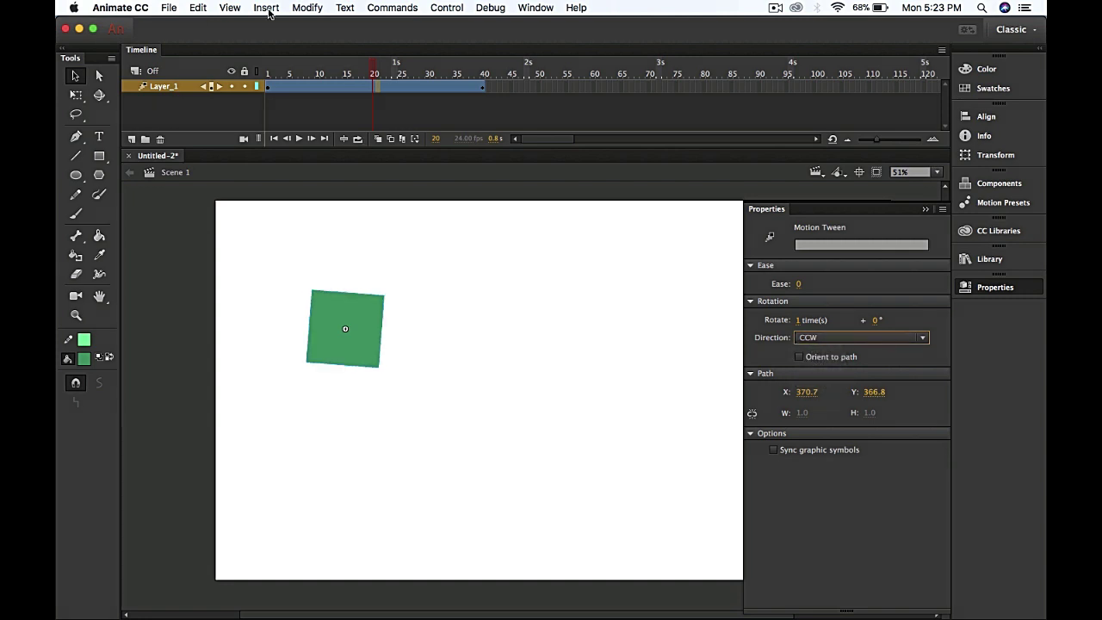
pyautogui.moveTo(371, 69); pyautogui.dragTo(285, 69)
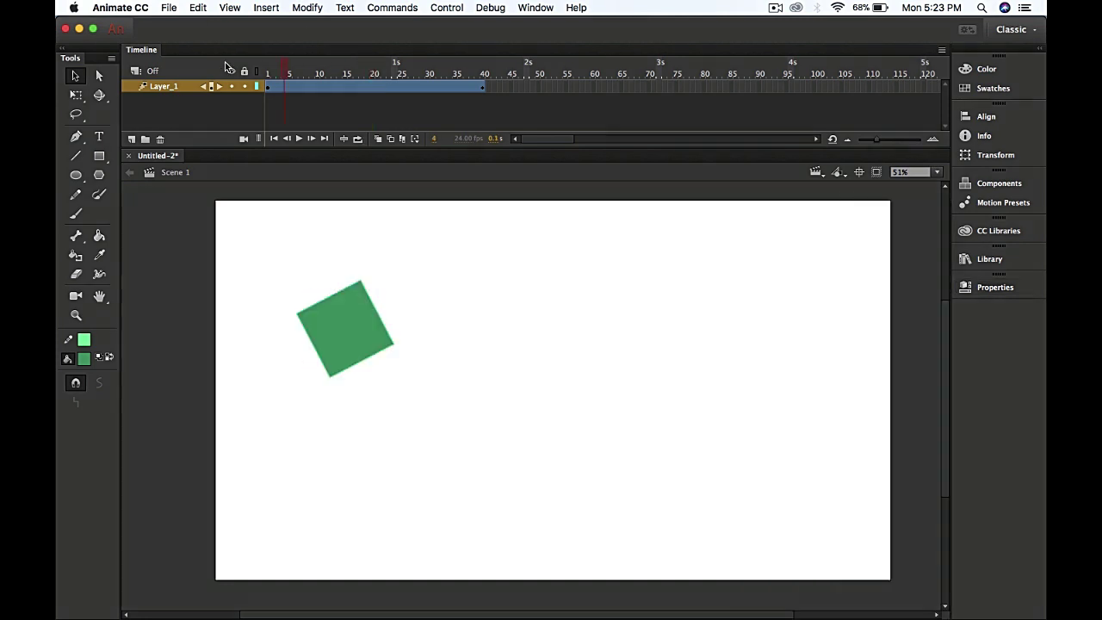
pyautogui.click(299, 140)
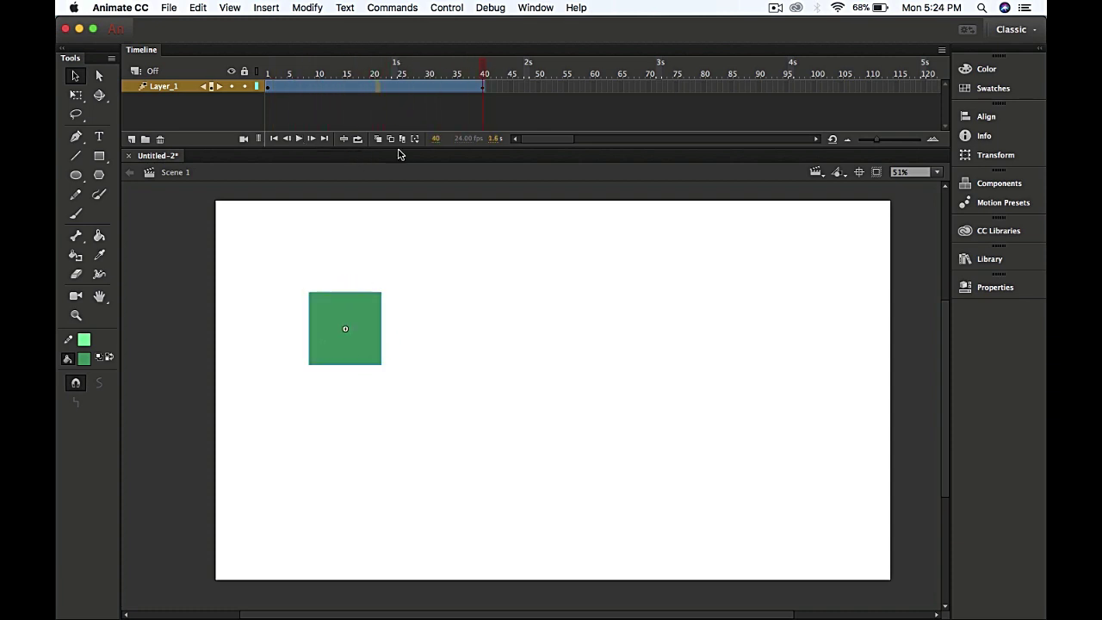
pyautogui.moveTo(485, 72); pyautogui.dragTo(445, 86)
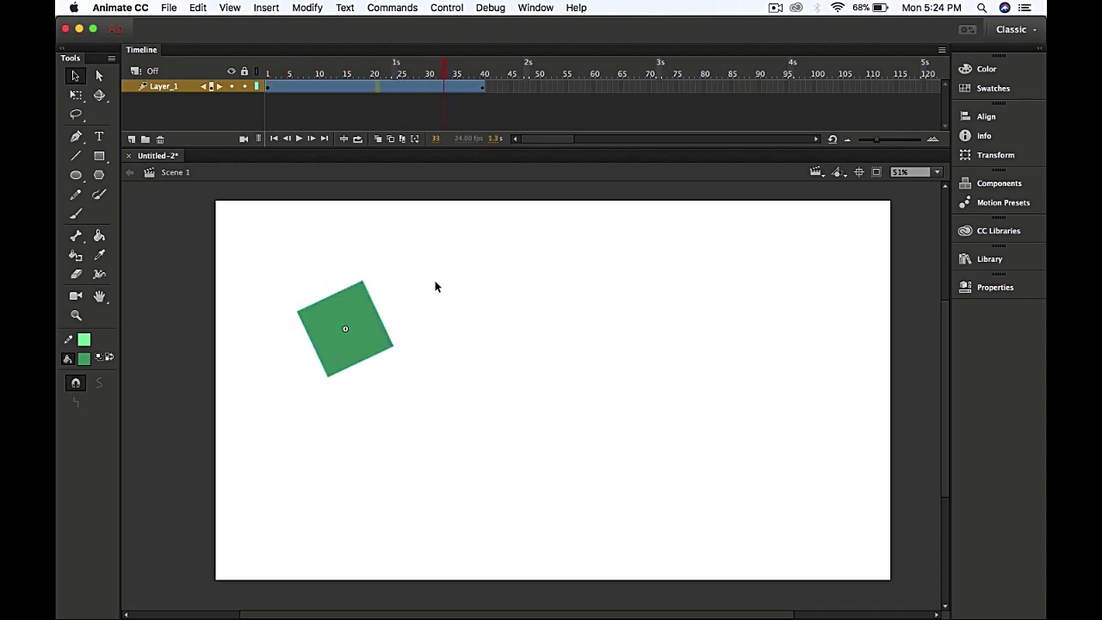
# Save the file as "rotation" in the Files folder in Animate Document (*.fla) format.
pyautogui.click(169, 8)
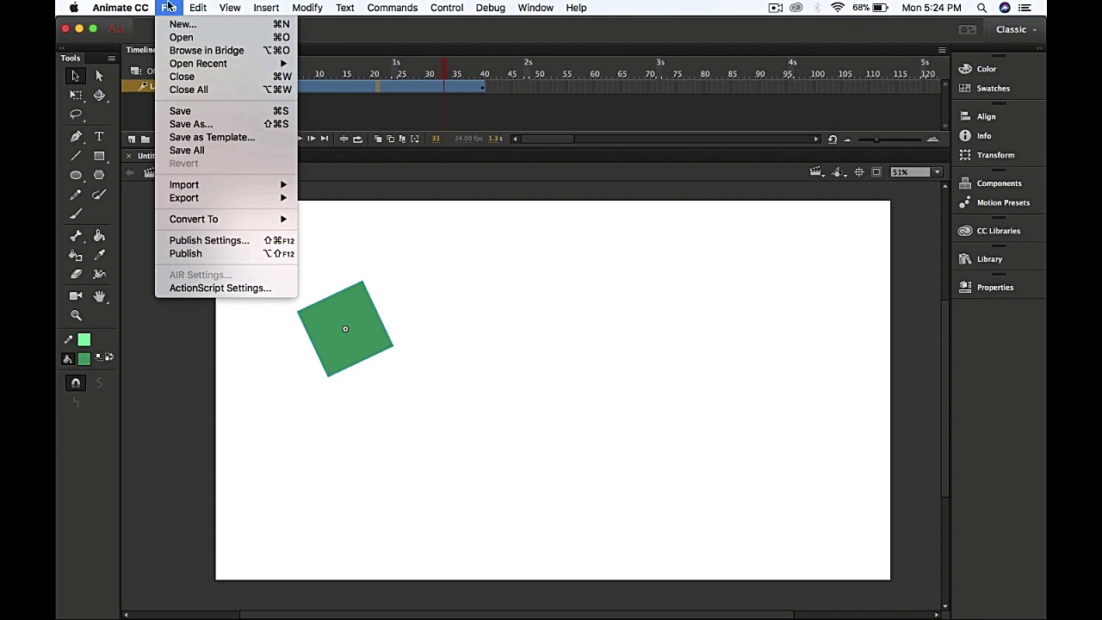
pyautogui.click(196, 124)
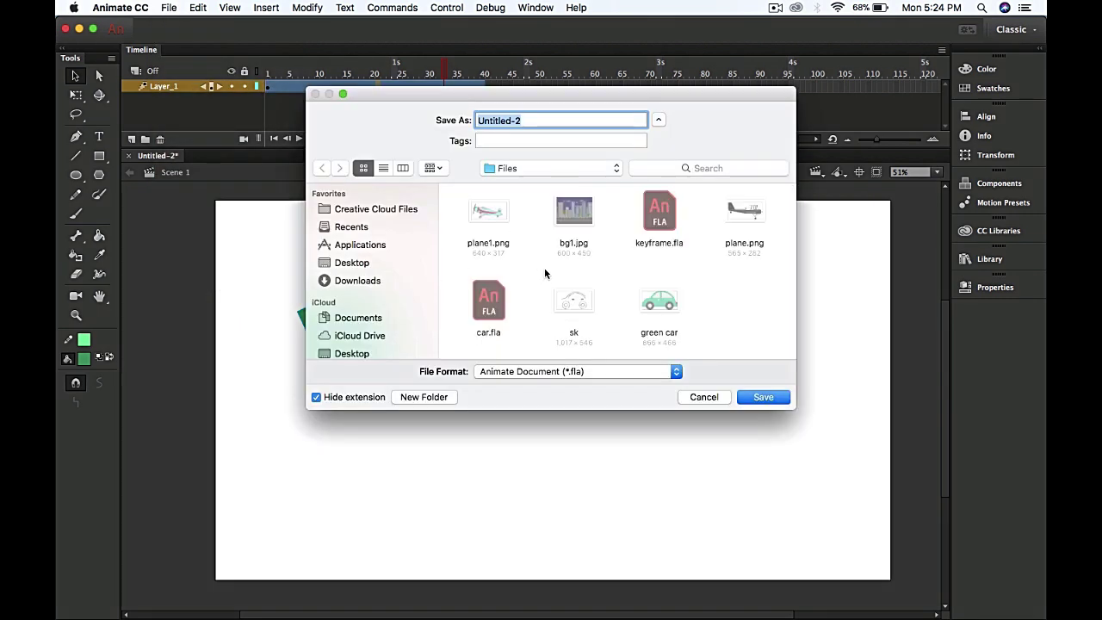
pyautogui.scroll(-1, 544, 274)
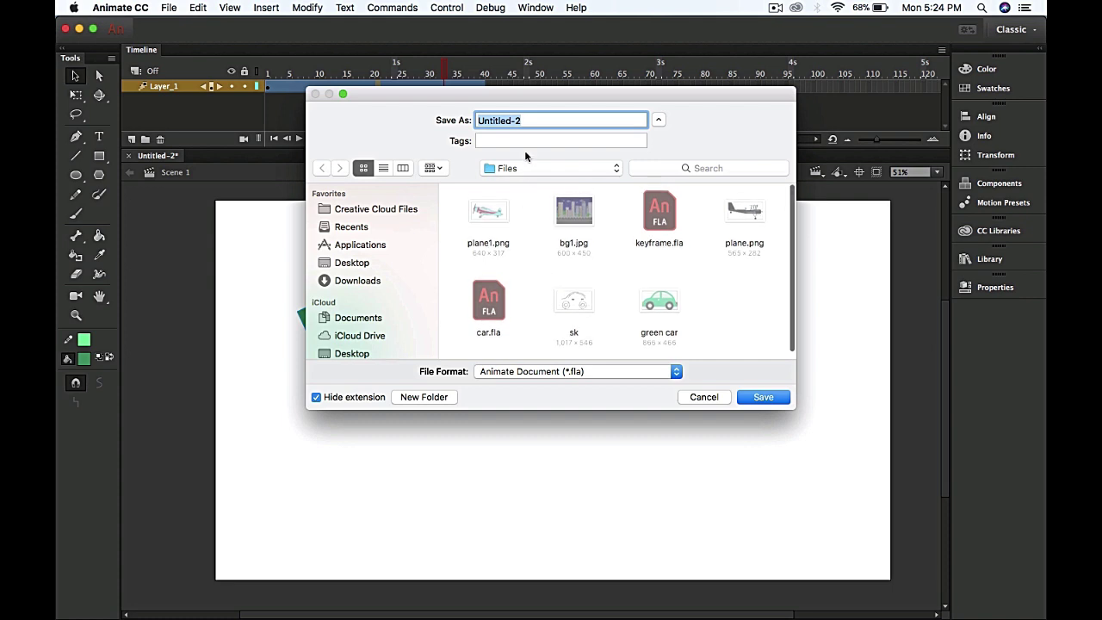
pyautogui.write('rota')
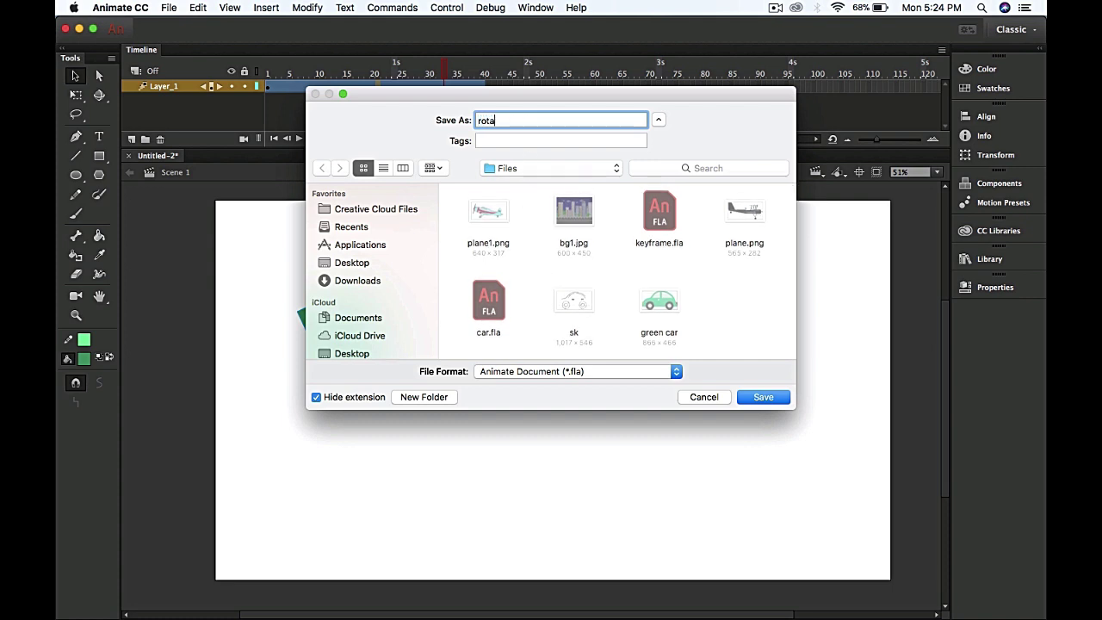
pyautogui.write('tion')
pyautogui.click(762, 396)
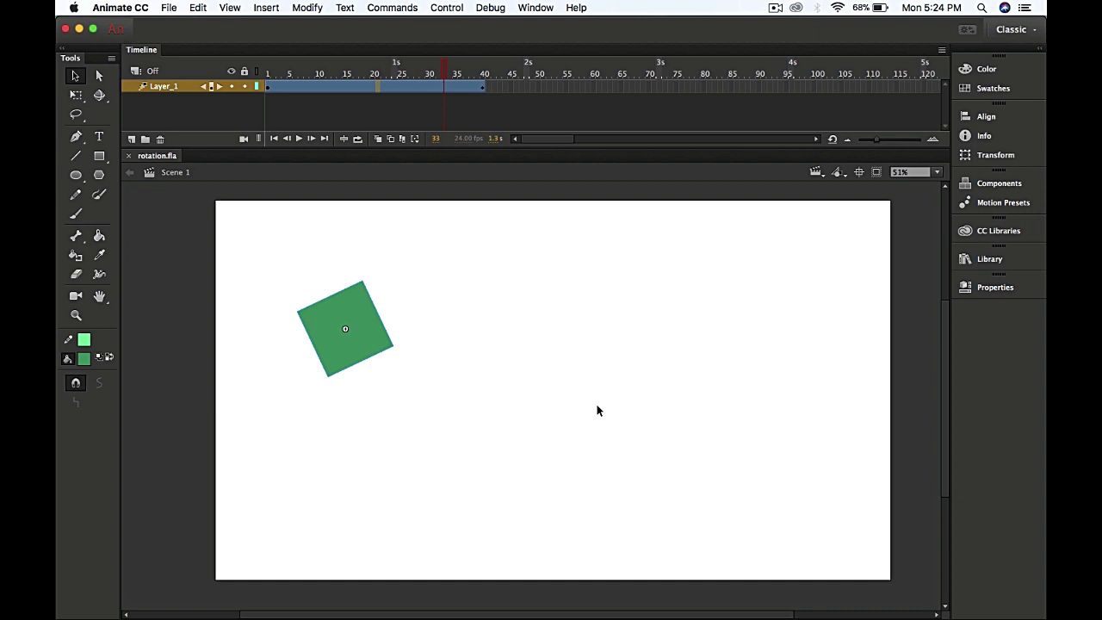
# Set up a new ActionScript 3.0 document with a width of 1920 px and a height of 1080 px.
pyautogui.click(169, 7)
pyautogui.click(181, 24)
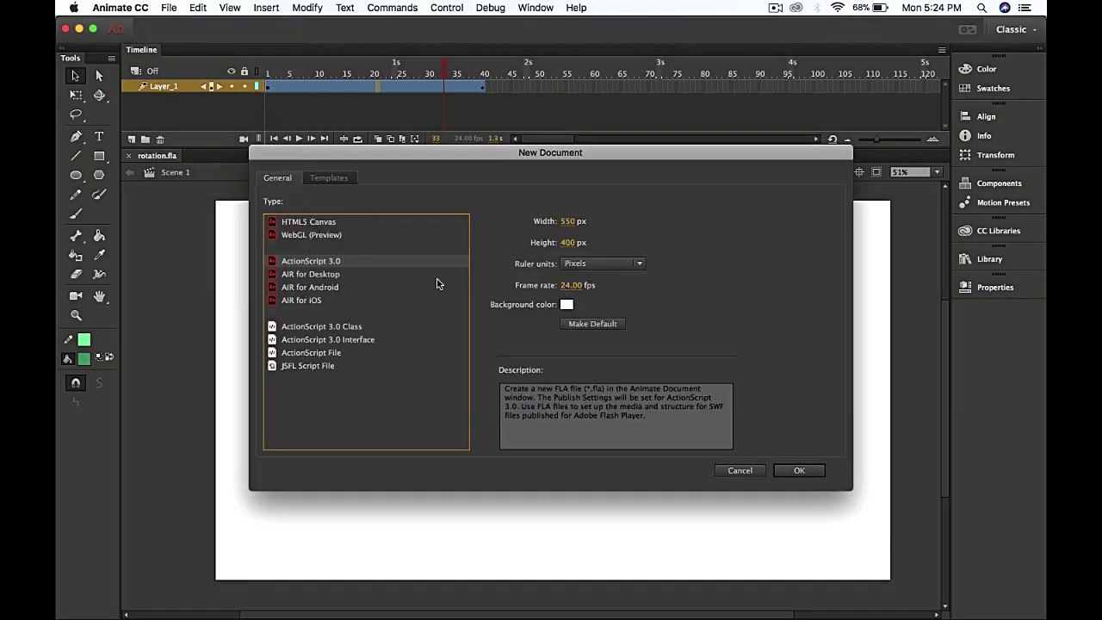
pyautogui.click(570, 222)
pyautogui.write('1')
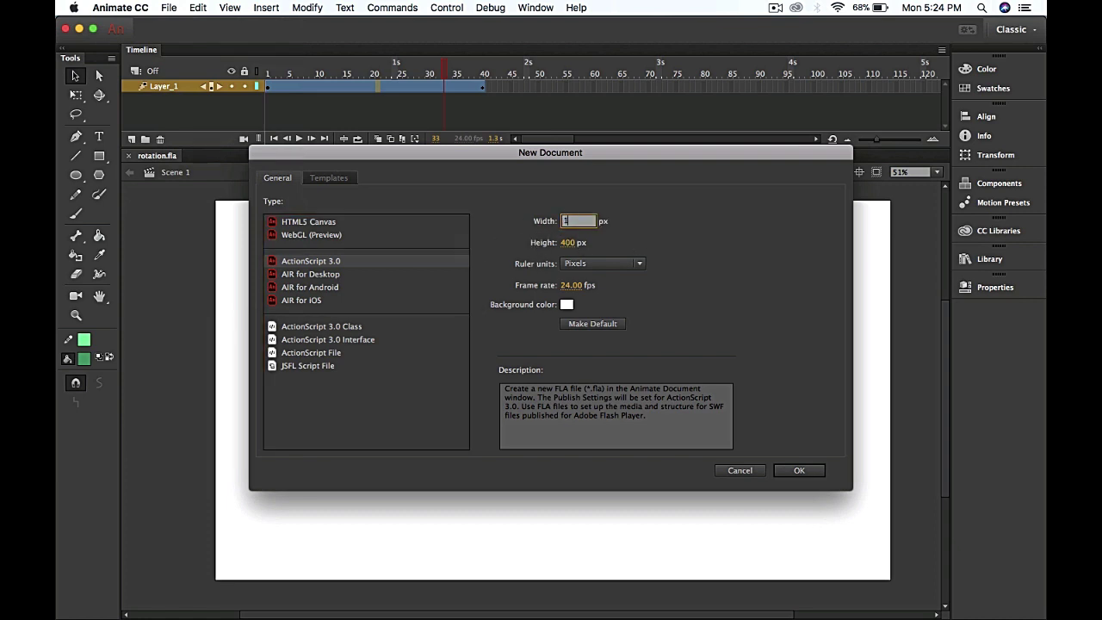
pyautogui.write('920')
pyautogui.click(570, 243)
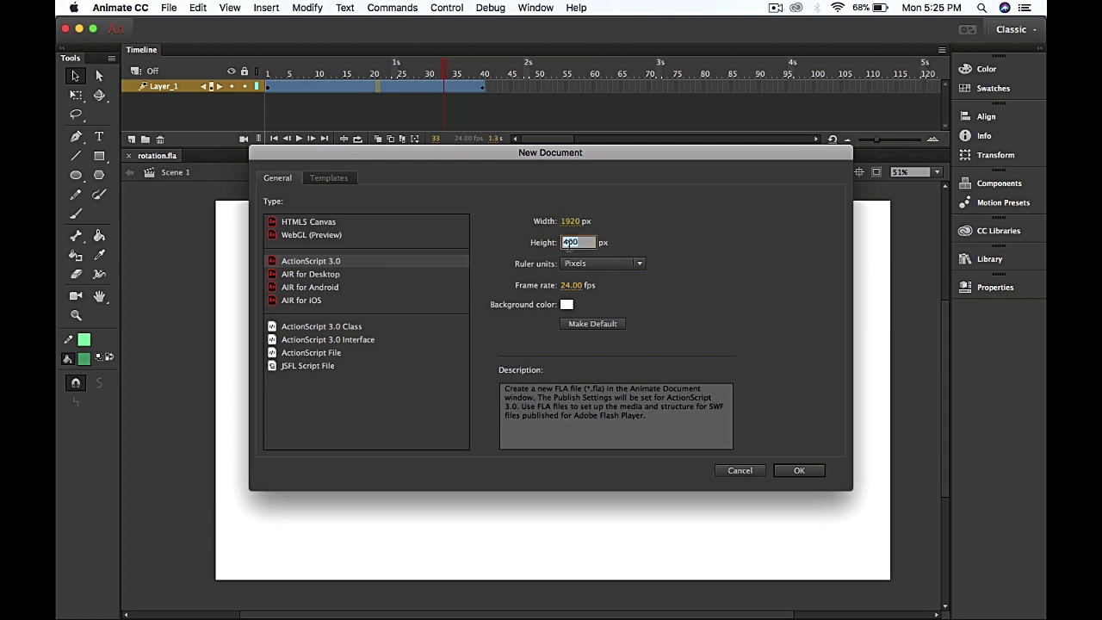
pyautogui.write('108')
pyautogui.click(565, 307)
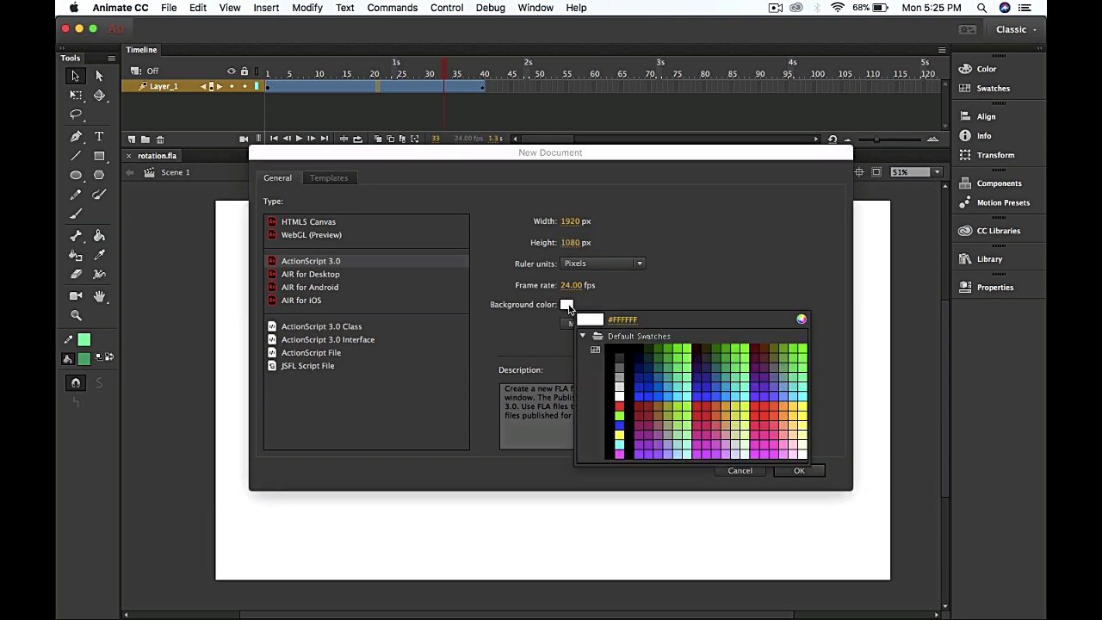
pyautogui.click(701, 290)
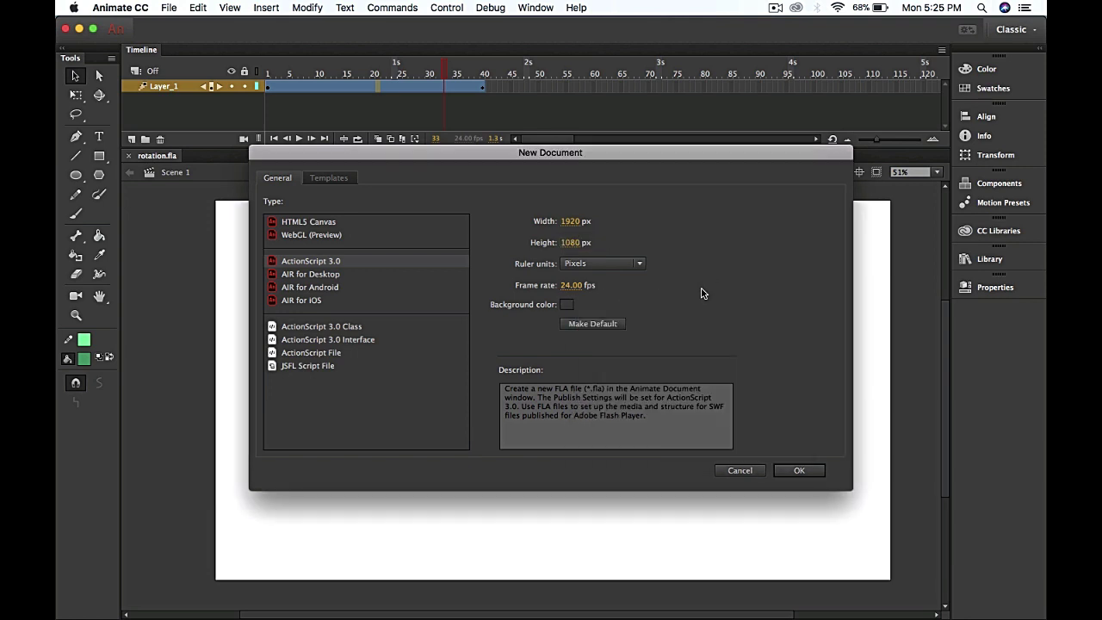
pyautogui.click(570, 307)
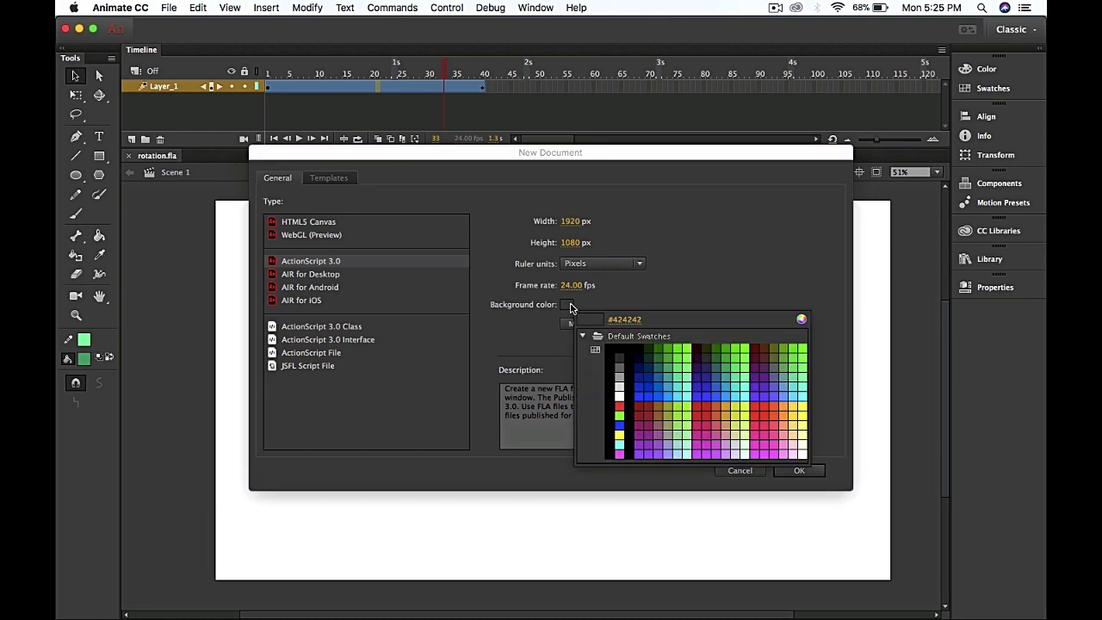
pyautogui.click(594, 318)
pyautogui.write('FFFFFF')
pyautogui.press('Return')
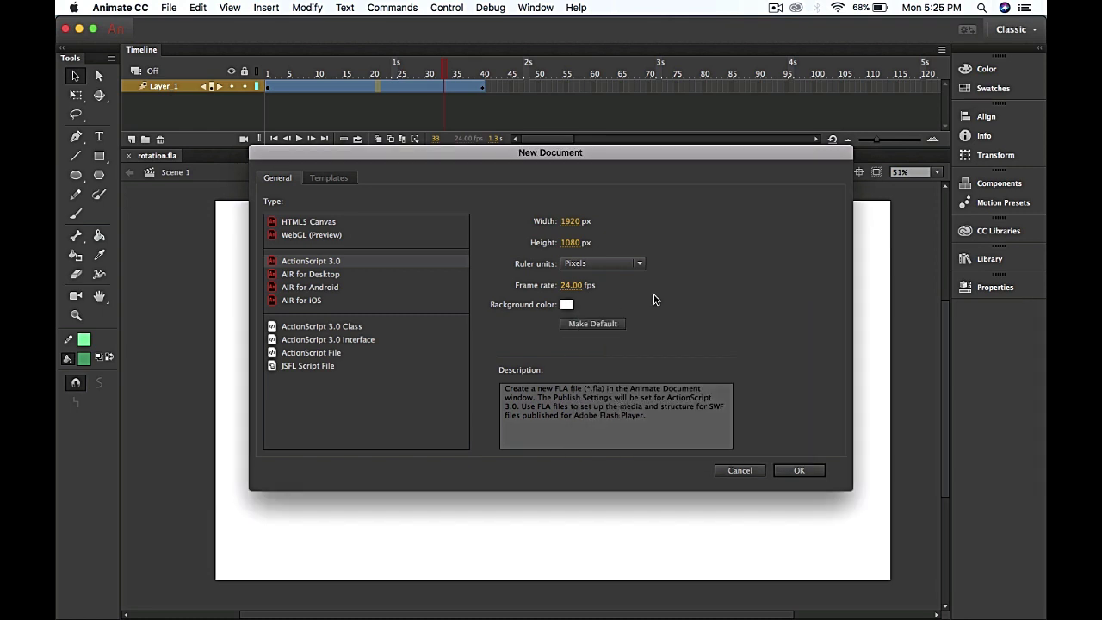
# Create the configured document and bring its entire stage into view at 41% zoom.
pyautogui.click(796, 472)
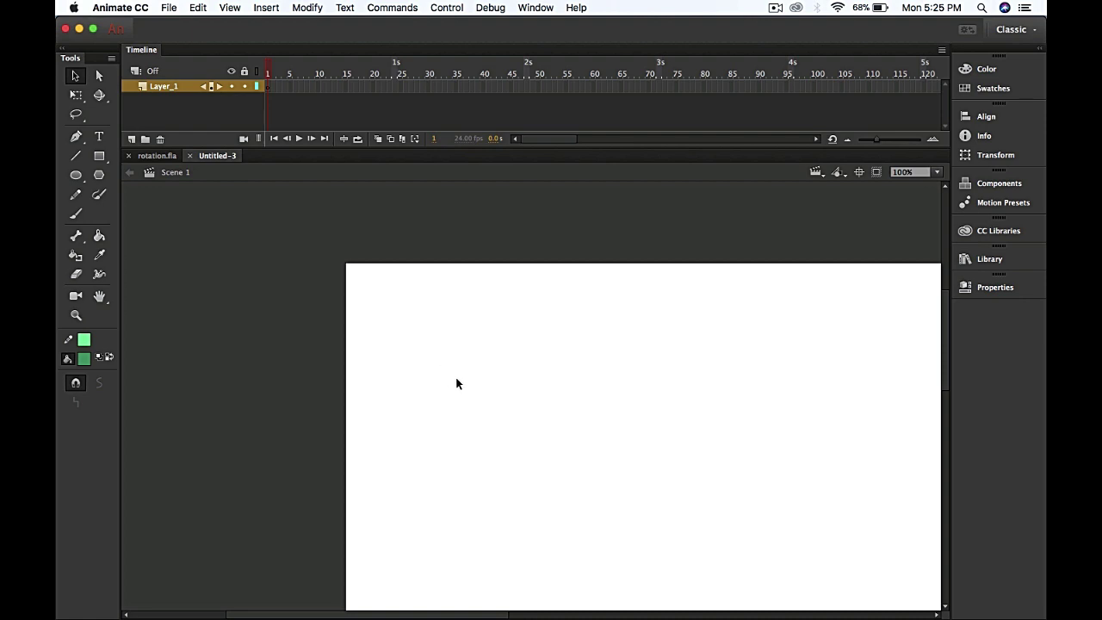
pyautogui.scroll(-5, 456, 383)
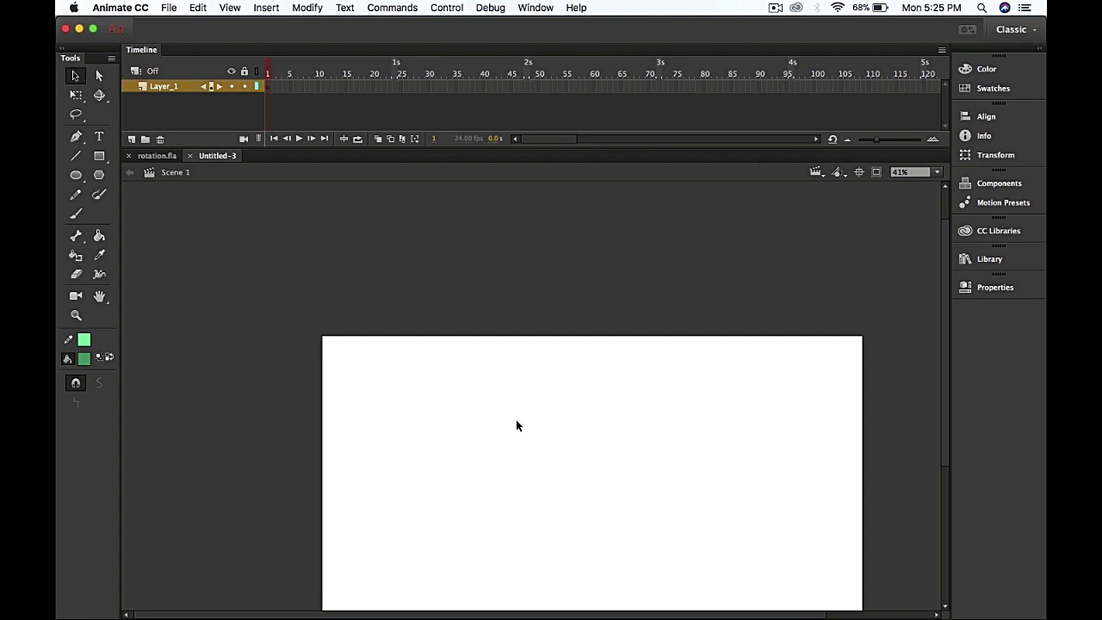
pyautogui.press('space')
pyautogui.moveTo(529, 438); pyautogui.dragTo(514, 379)
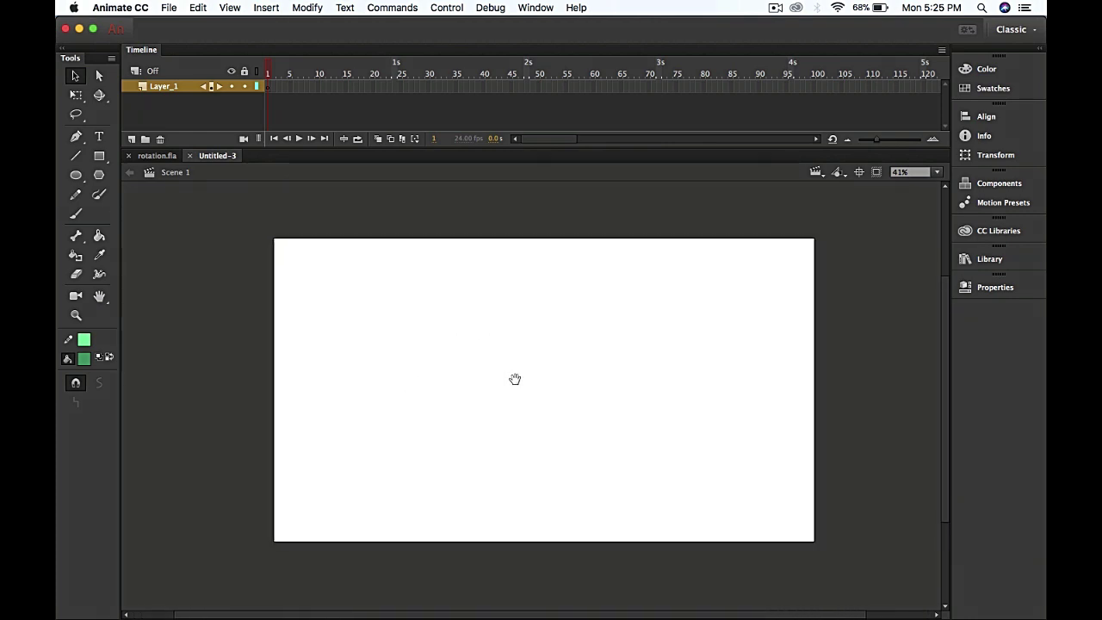
# Draw a green square with the Rectangle tool in the left part of the stage.
pyautogui.scroll(2, 502, 371)
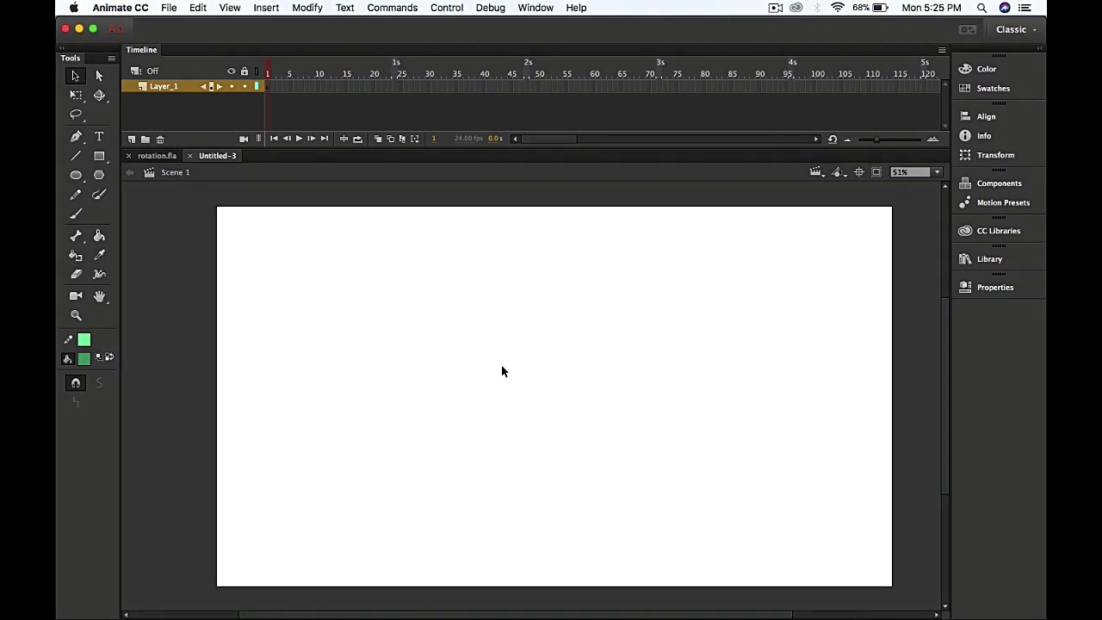
pyautogui.click(99, 160)
pyautogui.click(99, 162)
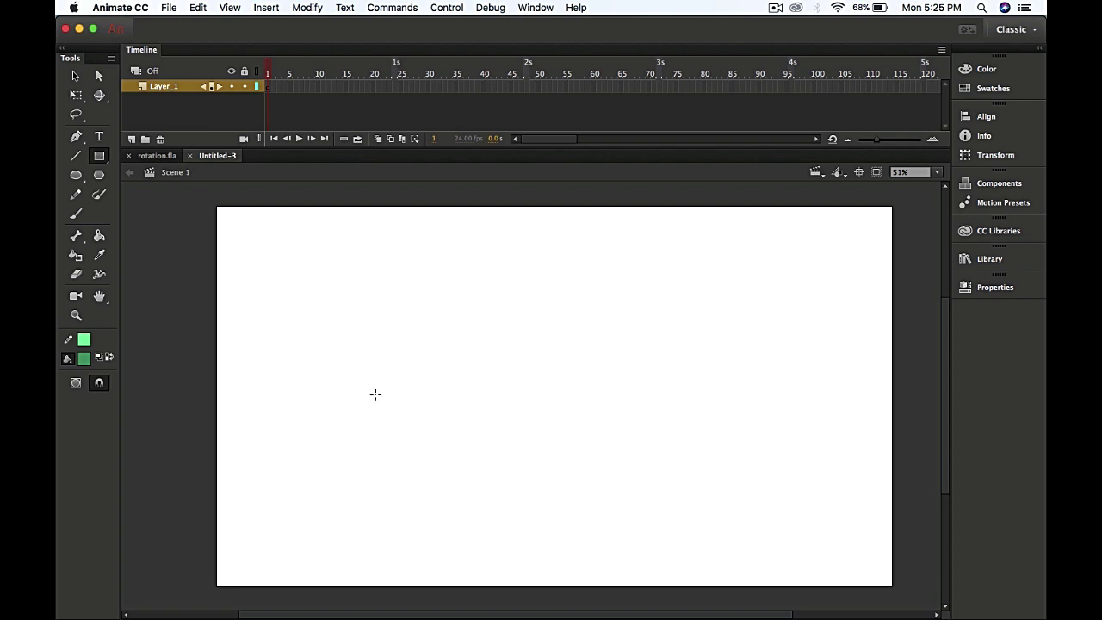
pyautogui.moveTo(288, 311); pyautogui.dragTo(342, 371)
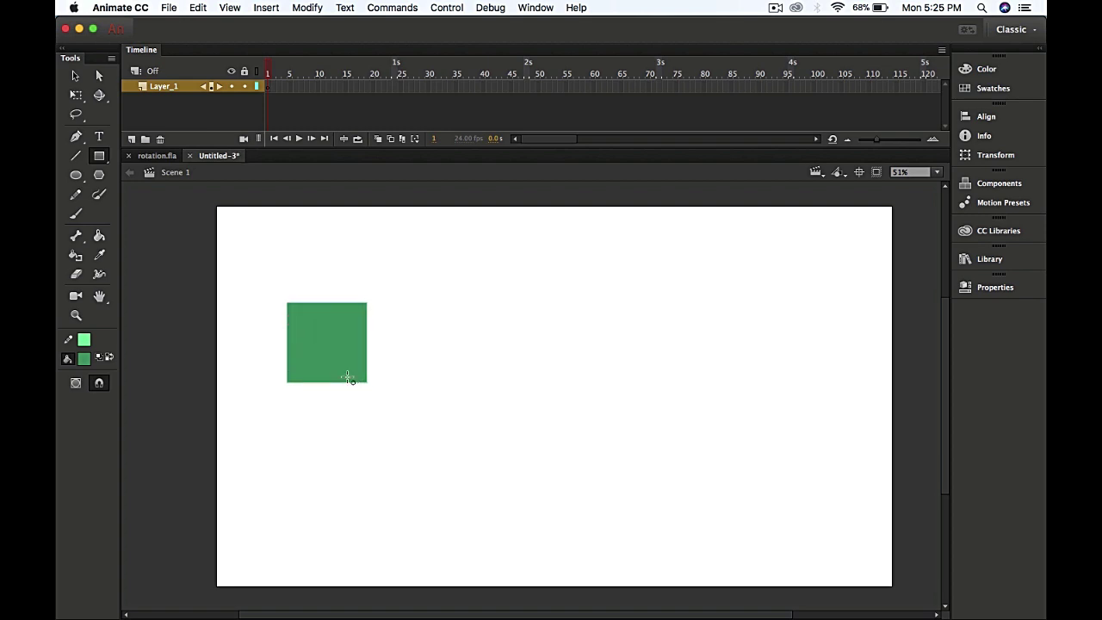
# Select the whole square, including its outline, and convert it to a Graphic symbol named Symbol 1.
pyautogui.click(76, 76)
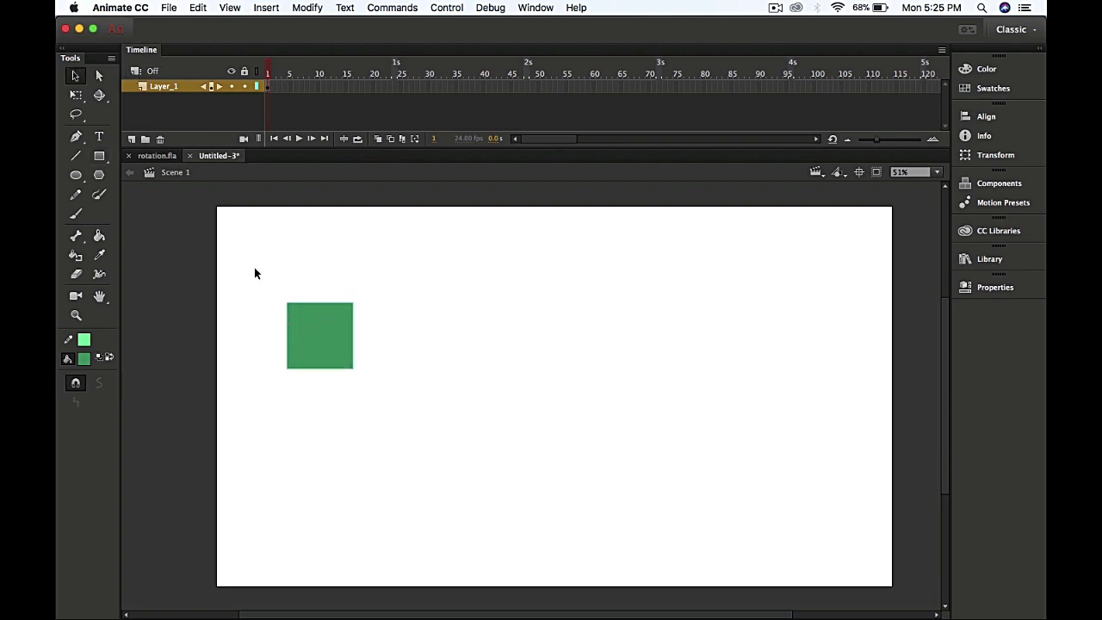
pyautogui.moveTo(254, 267); pyautogui.dragTo(419, 424)
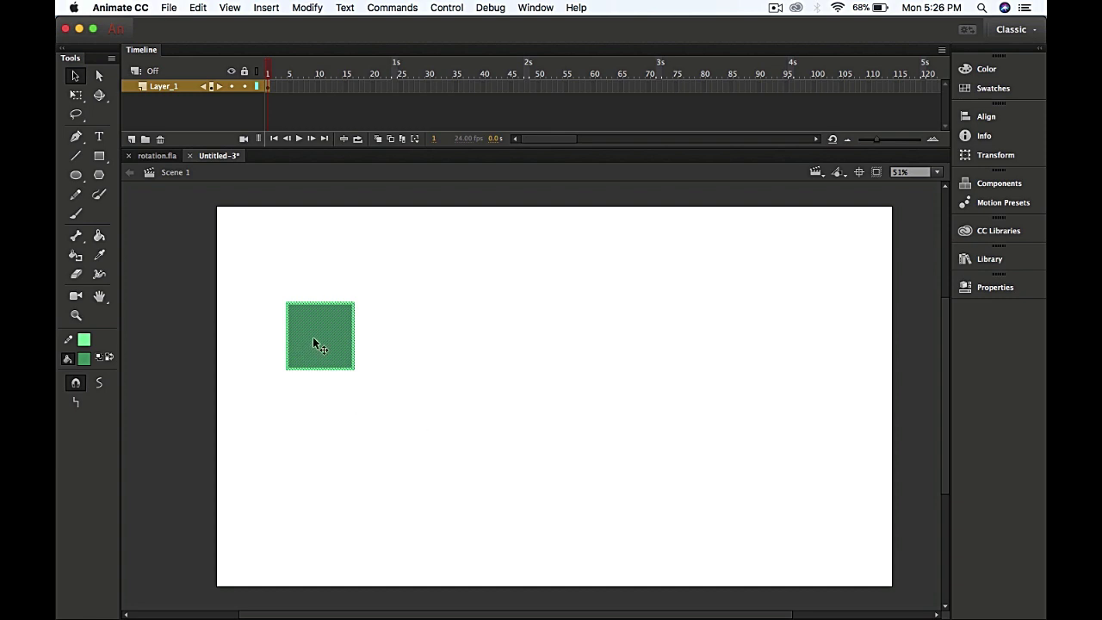
pyautogui.press('F8')
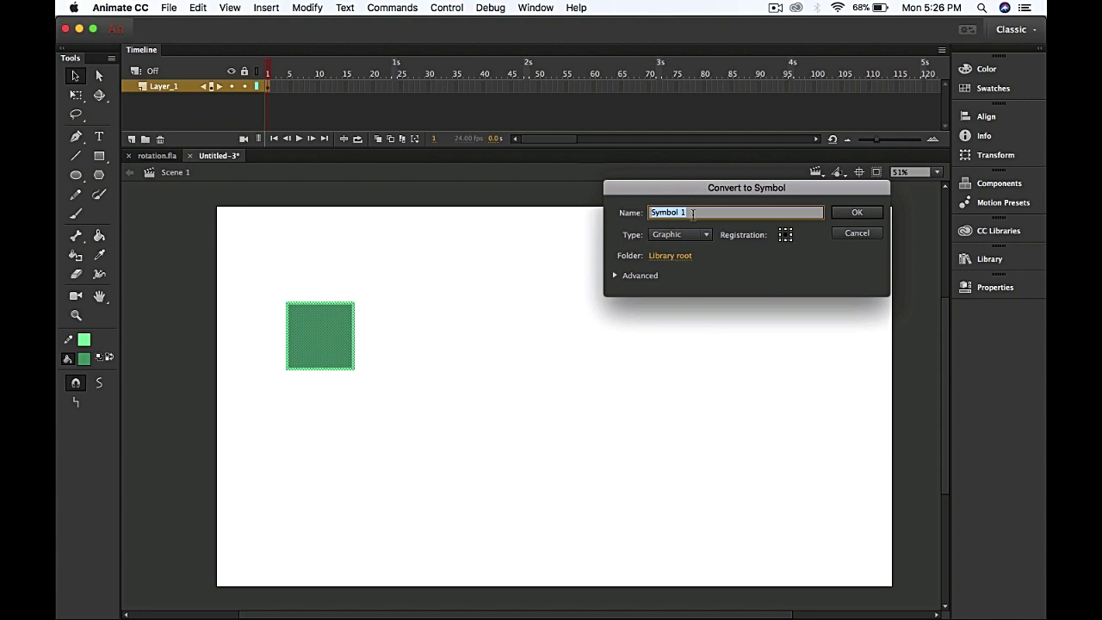
pyautogui.click(851, 214)
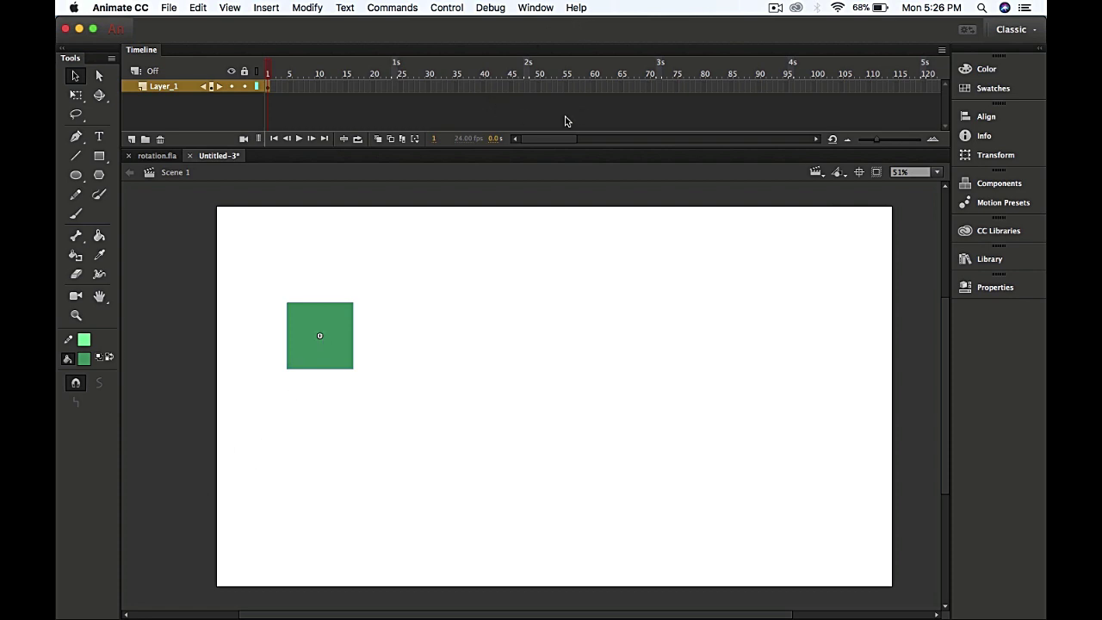
# Extend Layer_1 to frame 60 and create a motion tween across its span.
pyautogui.click(592, 86)
pyautogui.rightClick(593, 87)
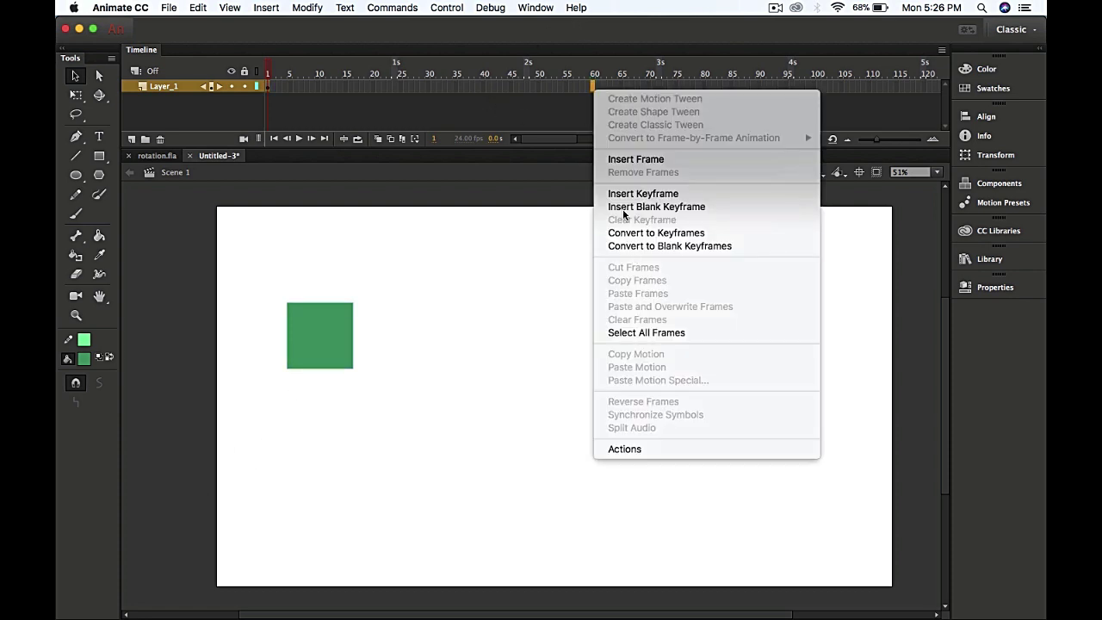
pyautogui.click(636, 161)
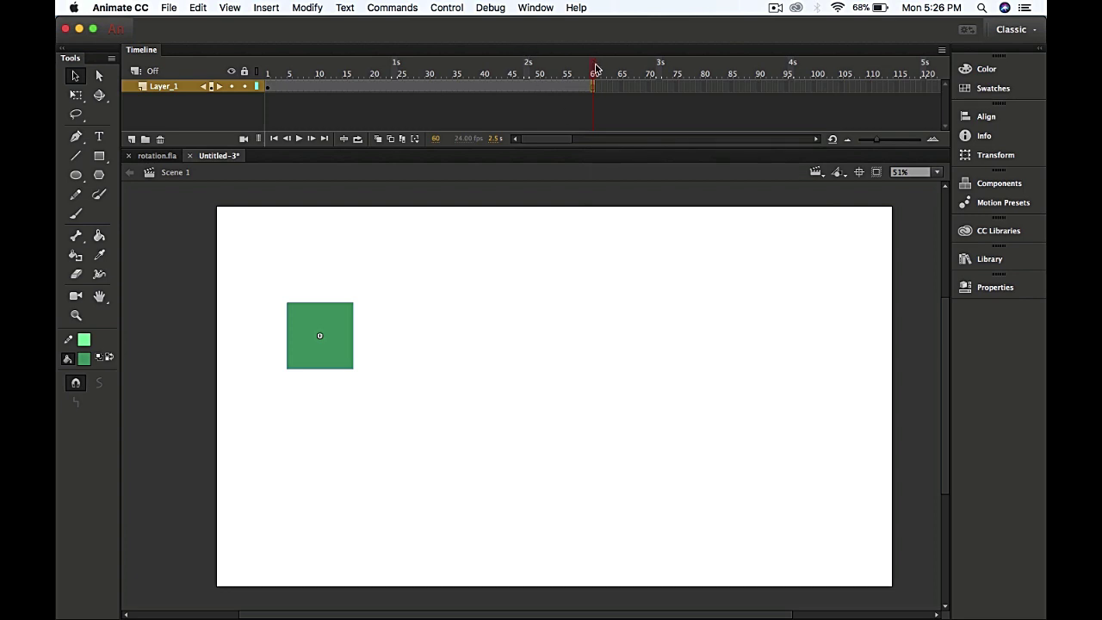
pyautogui.moveTo(593, 69); pyautogui.dragTo(374, 61)
pyautogui.click(454, 69)
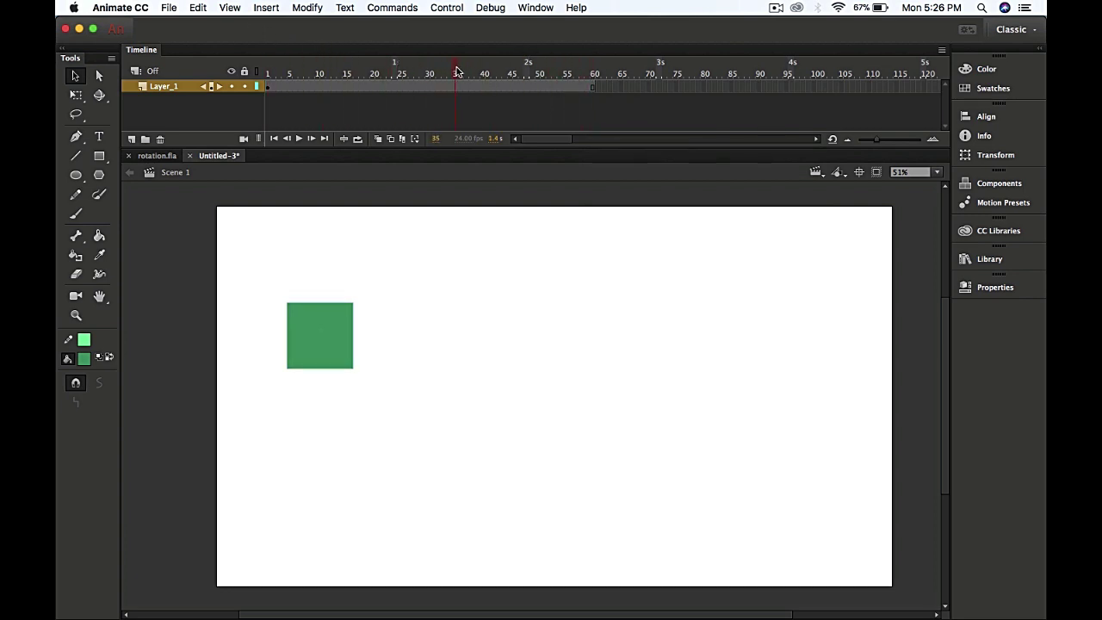
pyautogui.rightClick(396, 86)
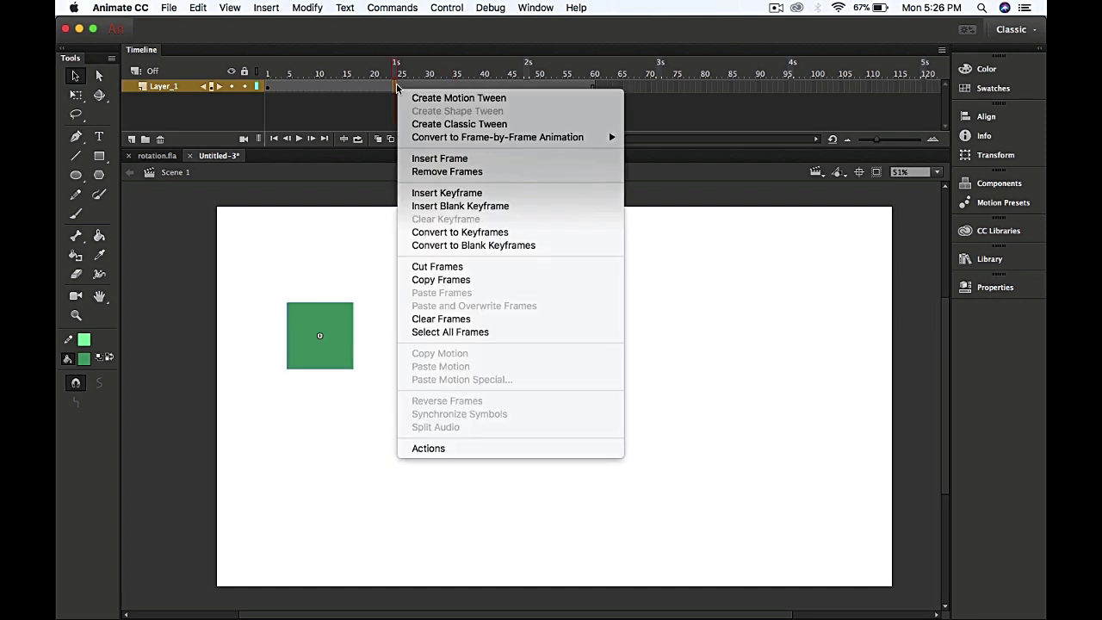
pyautogui.click(437, 98)
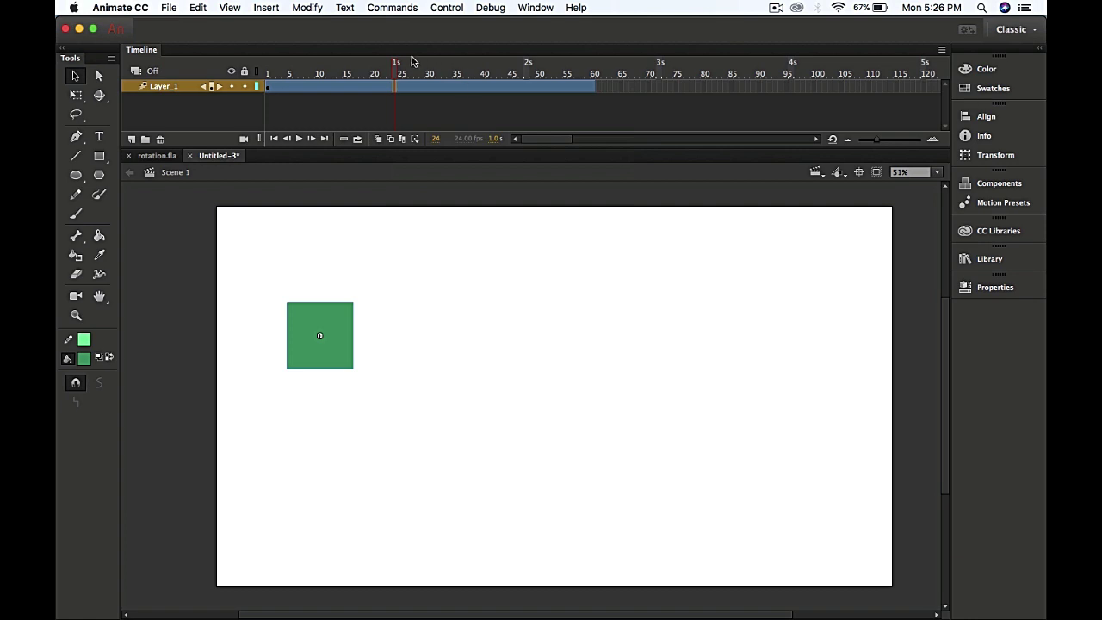
# Keyframe the square at frames 6, 11 and 19, moving it stepwise toward the lower right of the stage.
pyautogui.moveTo(396, 69); pyautogui.dragTo(296, 72)
pyautogui.moveTo(315, 327); pyautogui.dragTo(447, 382)
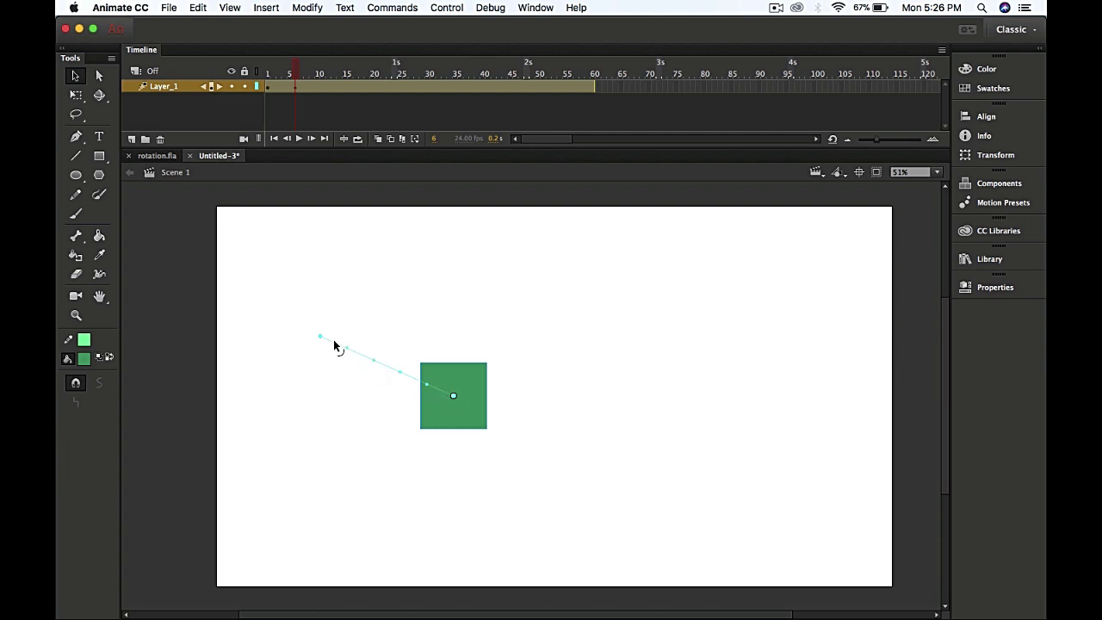
pyautogui.moveTo(299, 72)
pyautogui.mouseDown()
pyautogui.moveTo(263, 73)
pyautogui.moveTo(297, 74)
pyautogui.moveTo(266, 74)
pyautogui.moveTo(307, 86)
pyautogui.mouseUp()
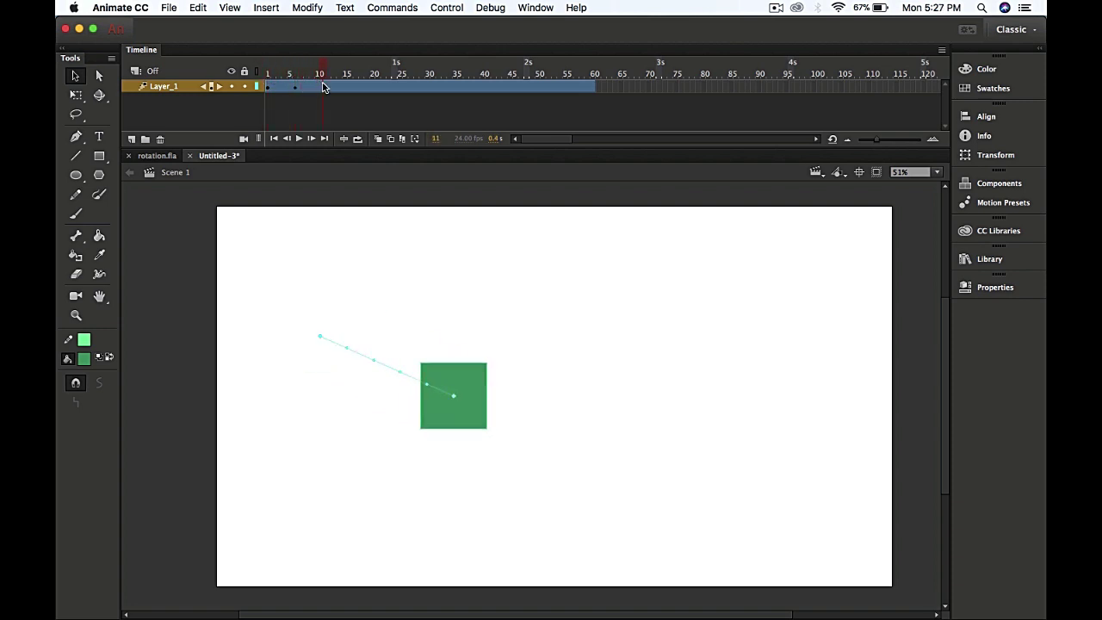
pyautogui.click(627, 506)
pyautogui.moveTo(462, 396); pyautogui.dragTo(645, 414)
pyautogui.moveTo(327, 76); pyautogui.dragTo(367, 76)
pyautogui.moveTo(652, 446); pyautogui.dragTo(766, 530)
# Keyframe the square at the stage's upper right on frame 40, upper middle on frame 53 and upper left on frame 60.
pyautogui.moveTo(362, 78); pyautogui.dragTo(485, 78)
pyautogui.moveTo(758, 497); pyautogui.dragTo(845, 326)
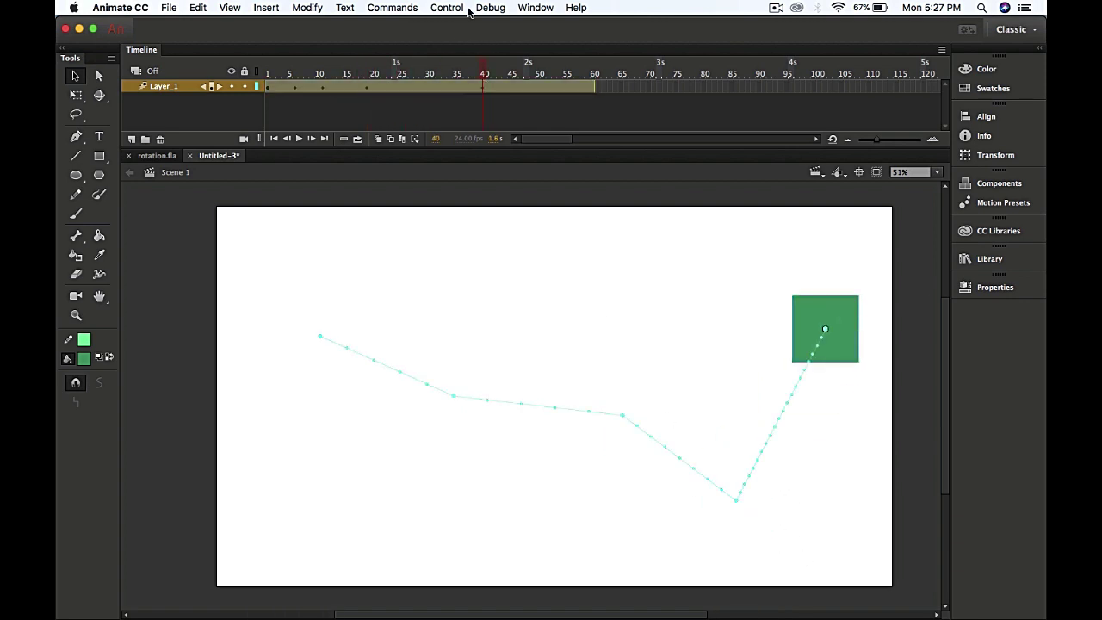
pyautogui.moveTo(483, 74); pyautogui.dragTo(554, 76)
pyautogui.moveTo(794, 306); pyautogui.dragTo(561, 245)
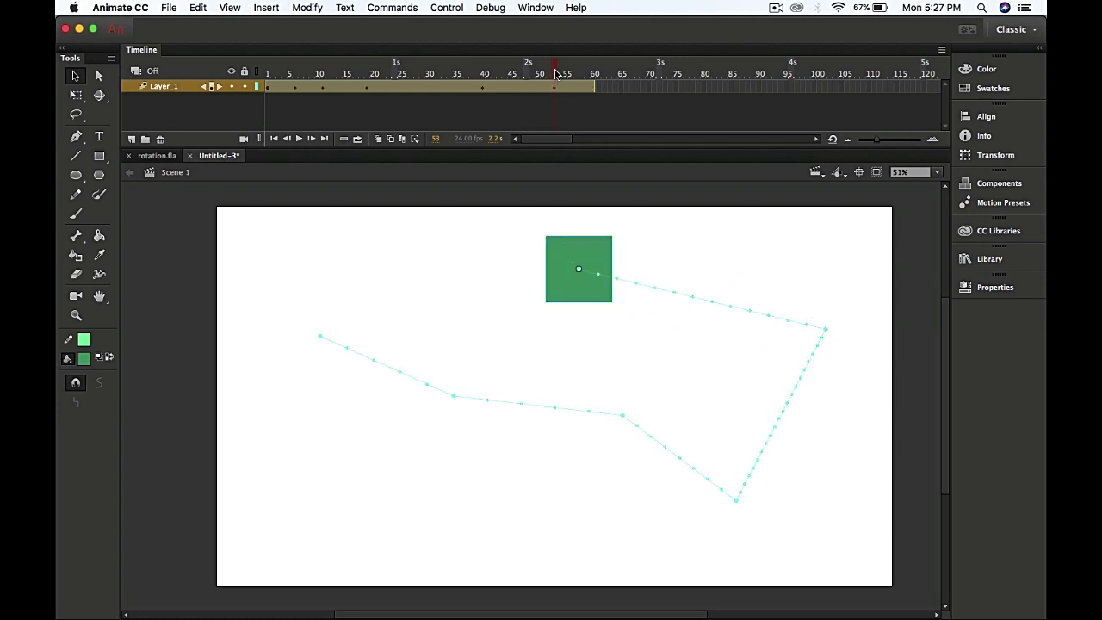
pyautogui.moveTo(555, 74); pyautogui.dragTo(595, 79)
pyautogui.moveTo(563, 288); pyautogui.dragTo(301, 276)
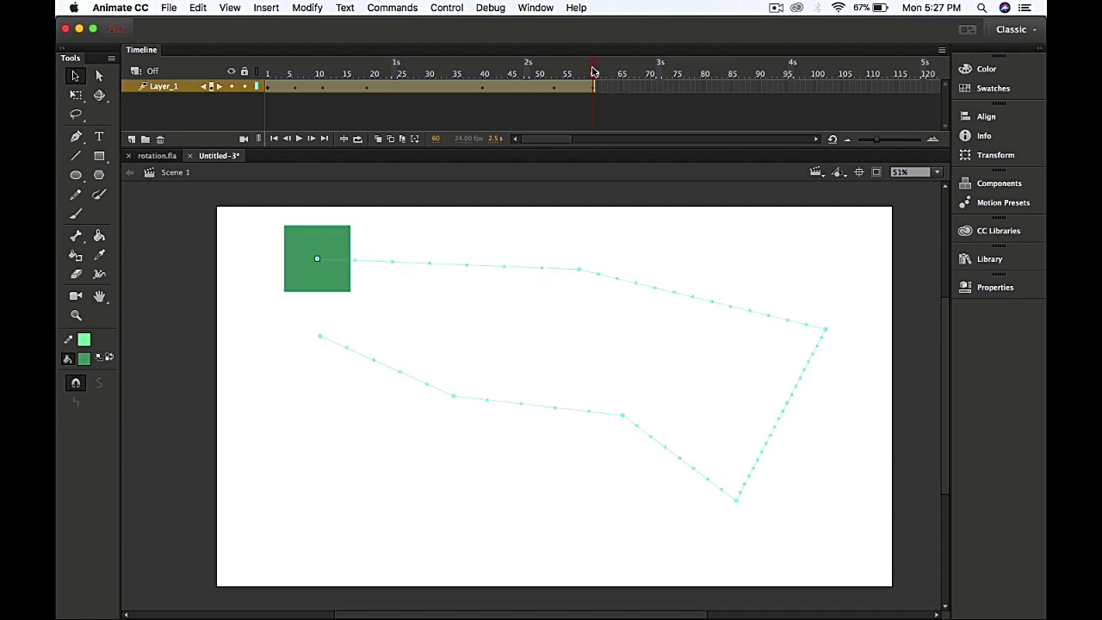
# Play the tween from frame 1 and test the movie to check the square's movement along the path.
pyautogui.moveTo(594, 72); pyautogui.dragTo(237, 89)
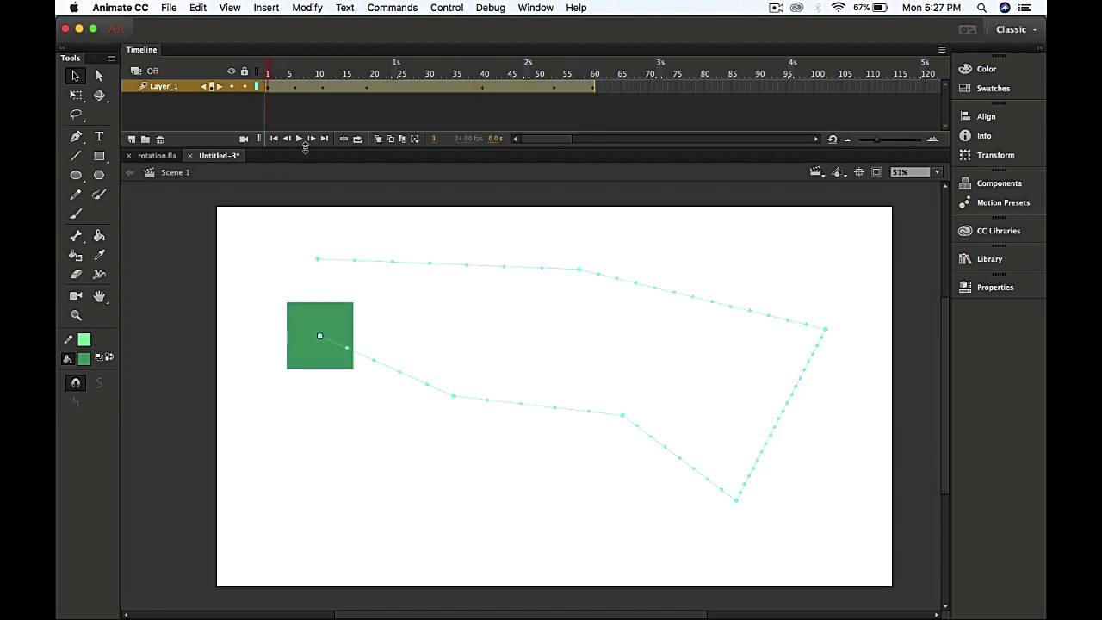
pyautogui.click(299, 139)
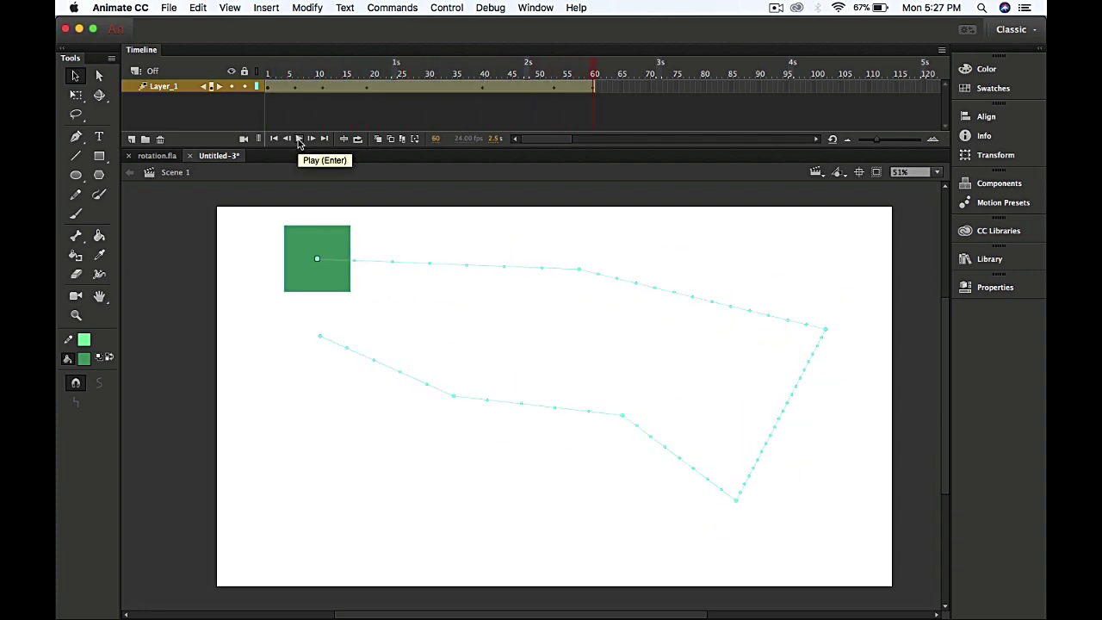
pyautogui.click(298, 139)
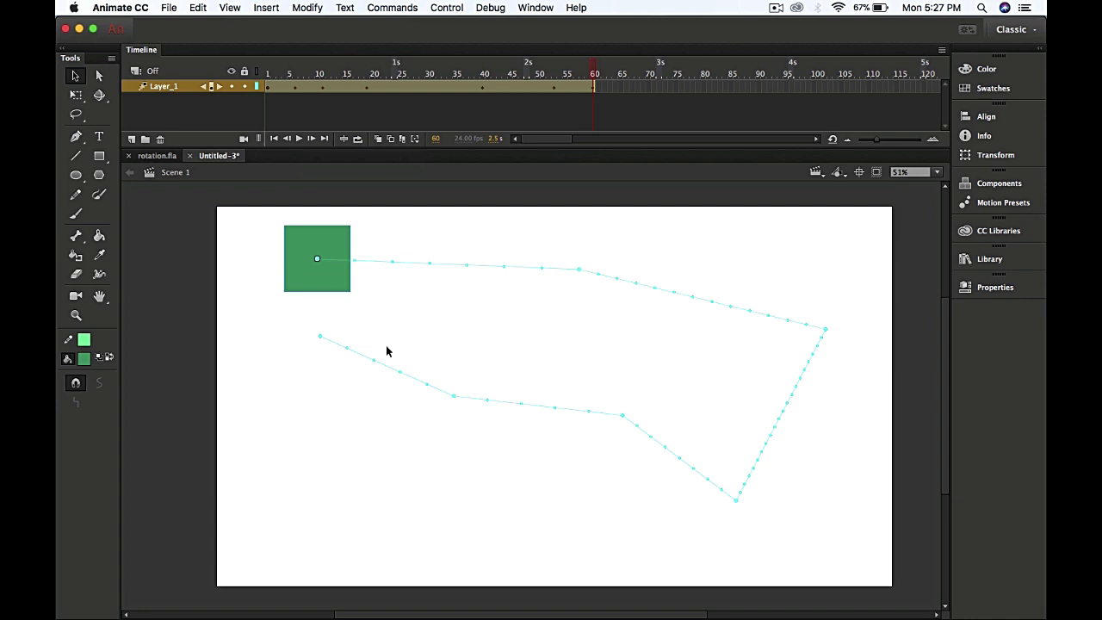
pyautogui.press('super+Return')
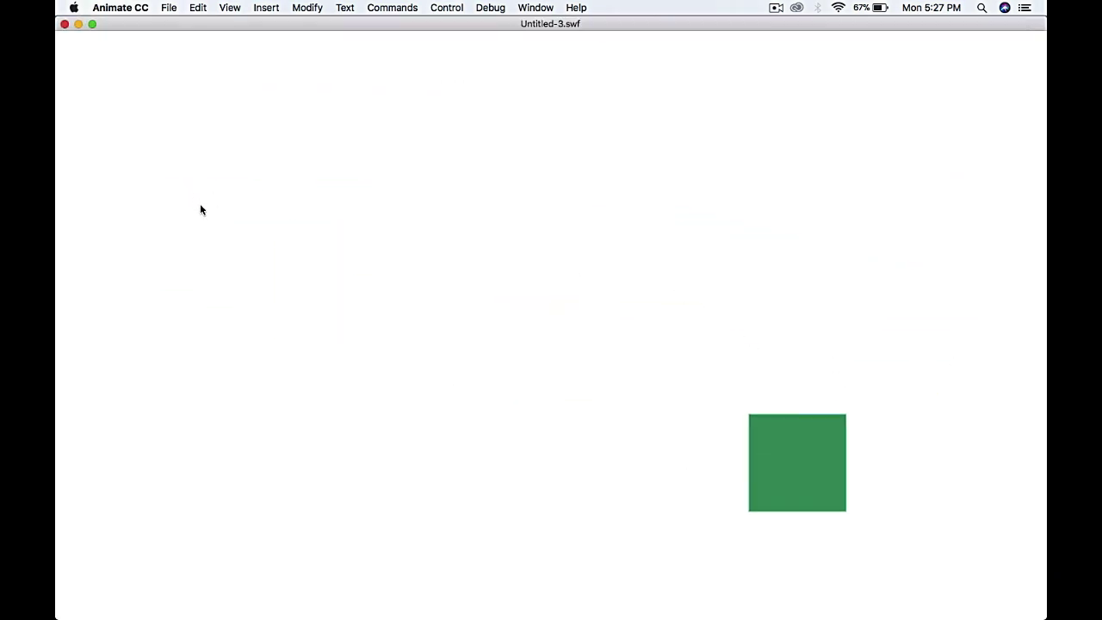
pyautogui.click(65, 26)
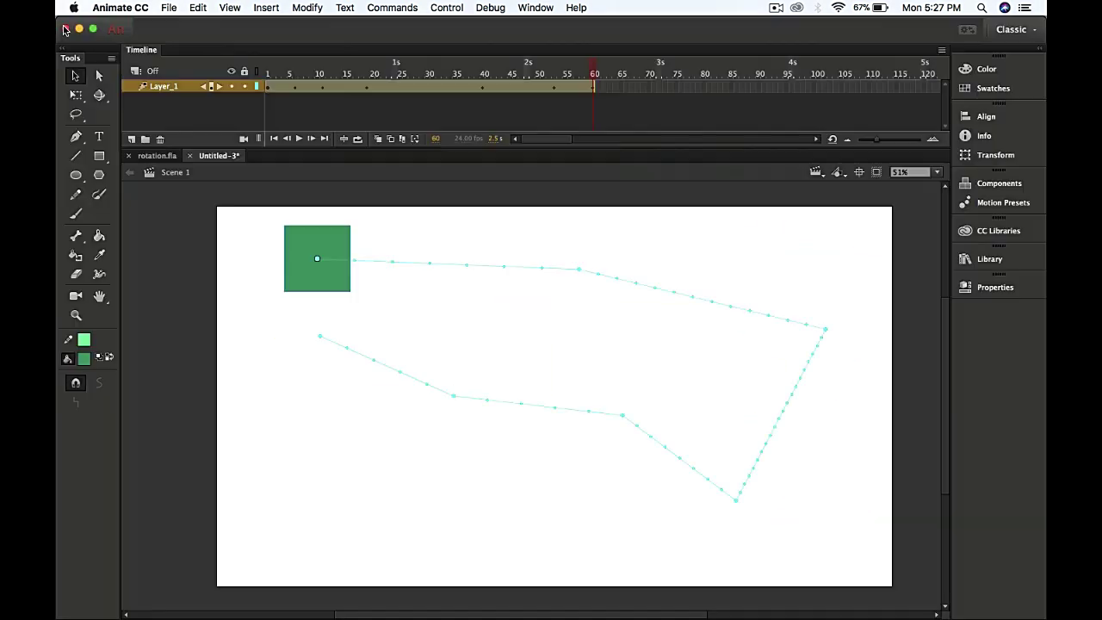
# Move the motion path's upper-right corner slightly upward and bend the lower segments and the upper-right segment into smooth curves.
pyautogui.moveTo(823, 327); pyautogui.dragTo(836, 295)
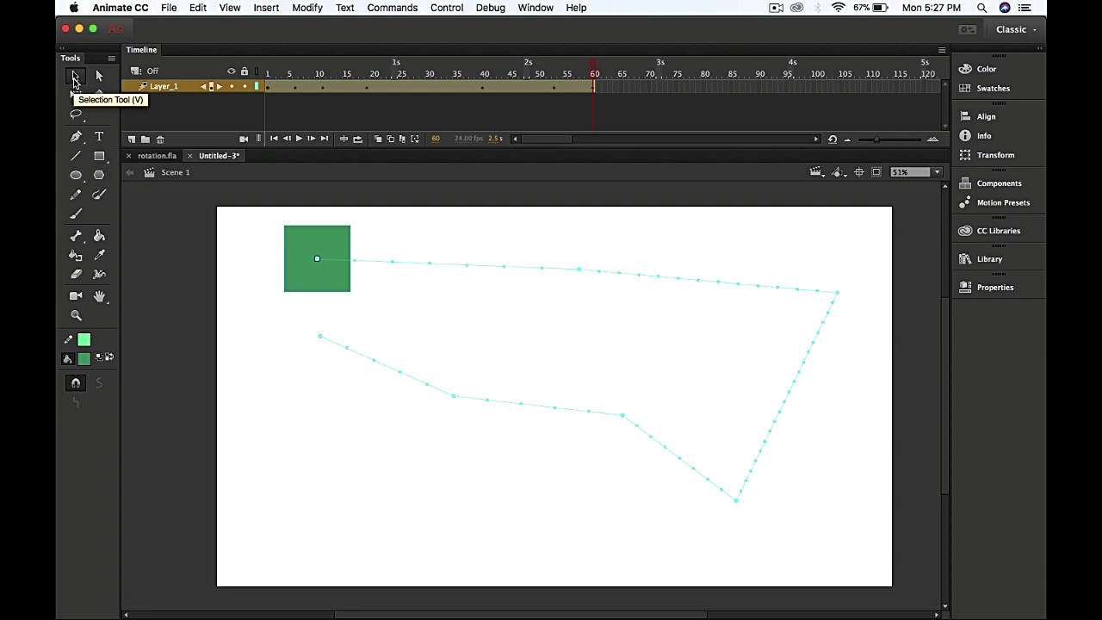
pyautogui.click(75, 77)
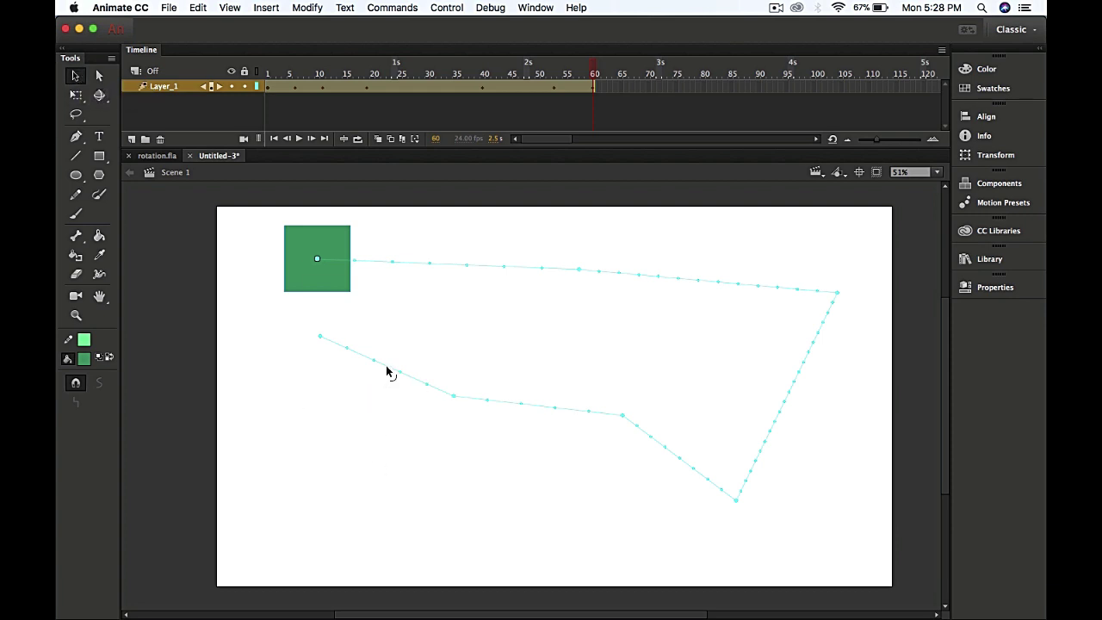
pyautogui.moveTo(386, 372); pyautogui.dragTo(344, 392)
pyautogui.moveTo(561, 413); pyautogui.dragTo(577, 381)
pyautogui.moveTo(699, 478); pyautogui.dragTo(727, 536)
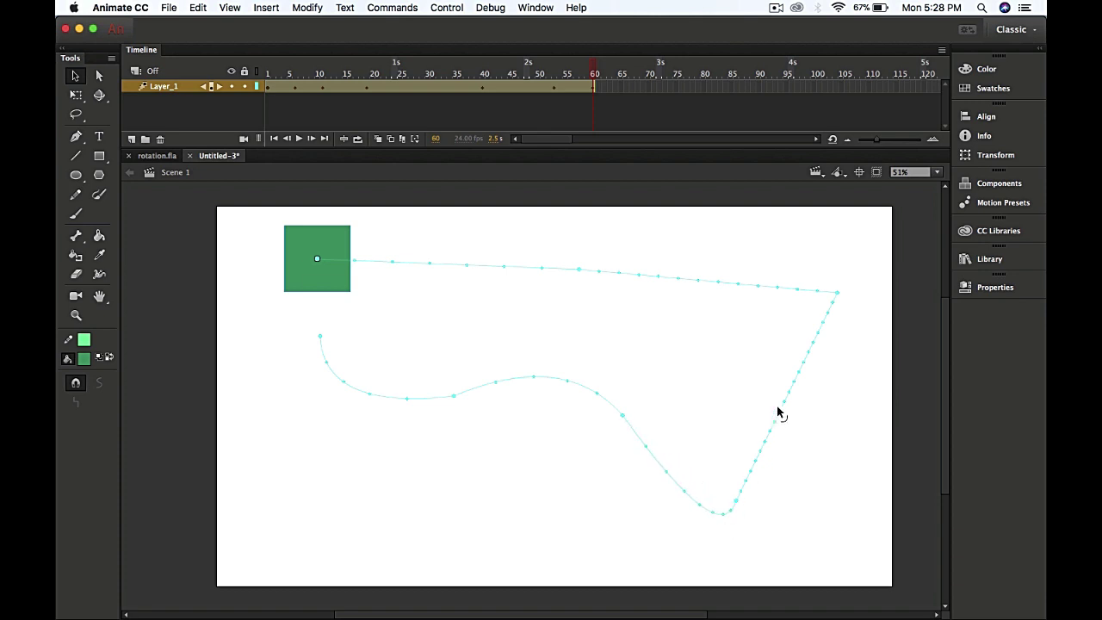
pyautogui.moveTo(799, 290); pyautogui.dragTo(842, 272)
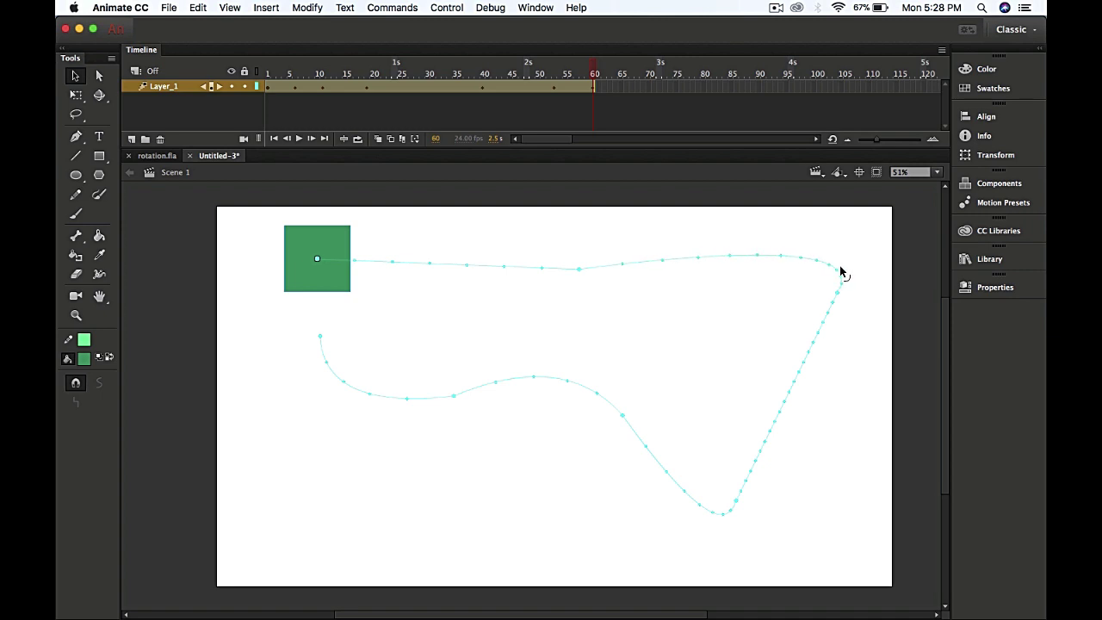
# Play the animation from frame 1 to check the curved motion, and return the playhead to frame 1.
pyautogui.click(460, 85)
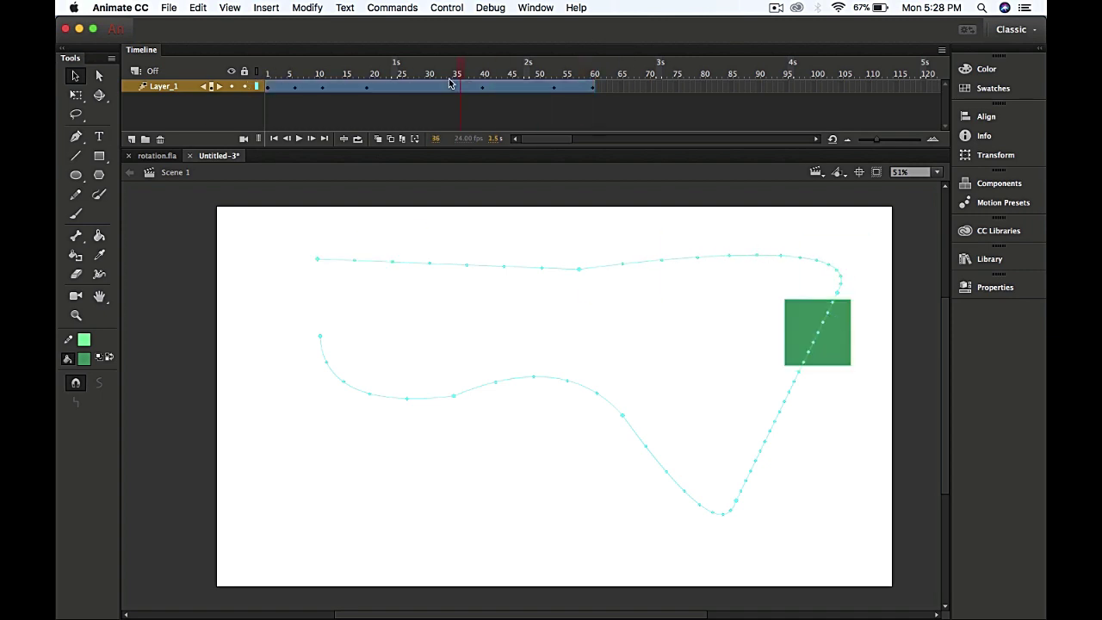
pyautogui.moveTo(448, 82); pyautogui.dragTo(212, 98)
pyautogui.click(359, 189)
pyautogui.click(298, 138)
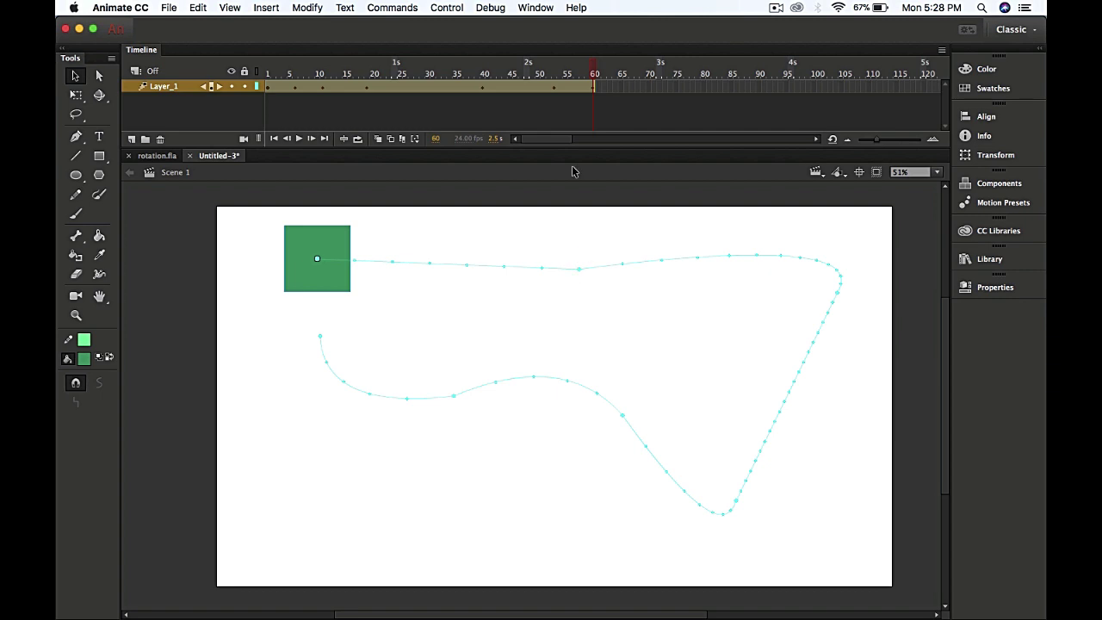
pyautogui.moveTo(596, 78); pyautogui.dragTo(635, 43)
pyautogui.moveTo(593, 76); pyautogui.dragTo(268, 75)
pyautogui.click(448, 173)
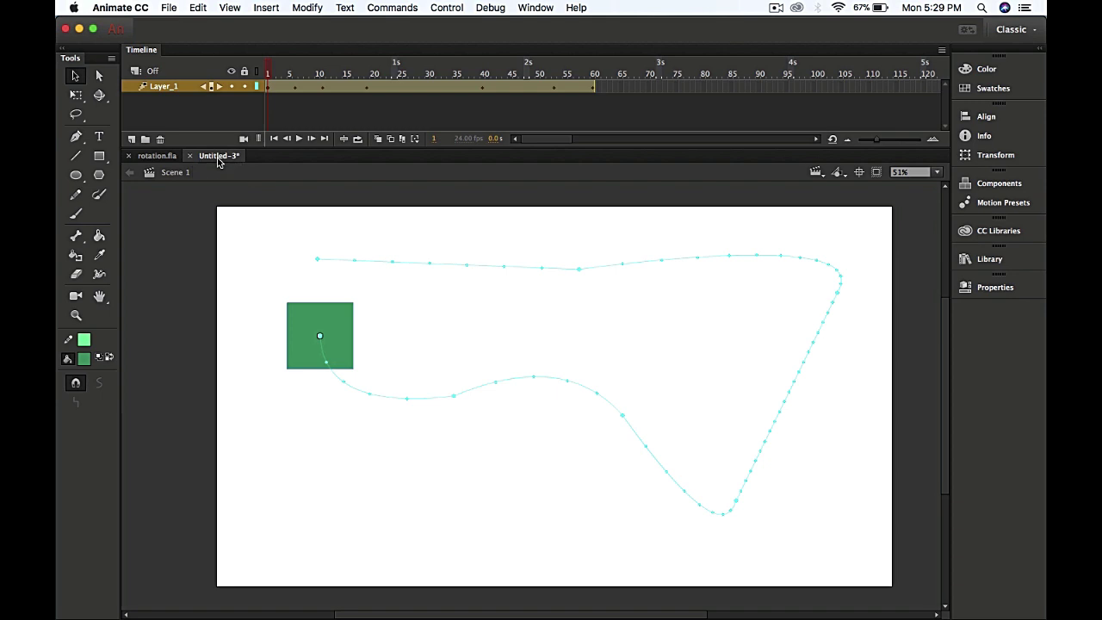
pyautogui.click(288, 201)
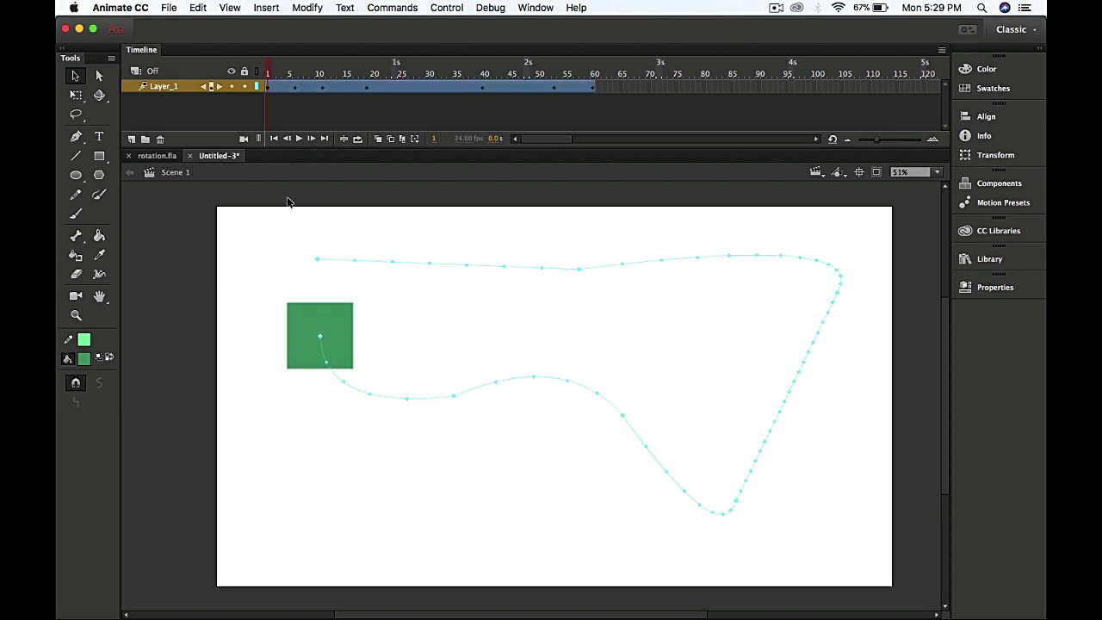
# Create a new ActionScript 3.0 document with a width of 1920 px and a height of 1080 px.
pyautogui.press('super+n')
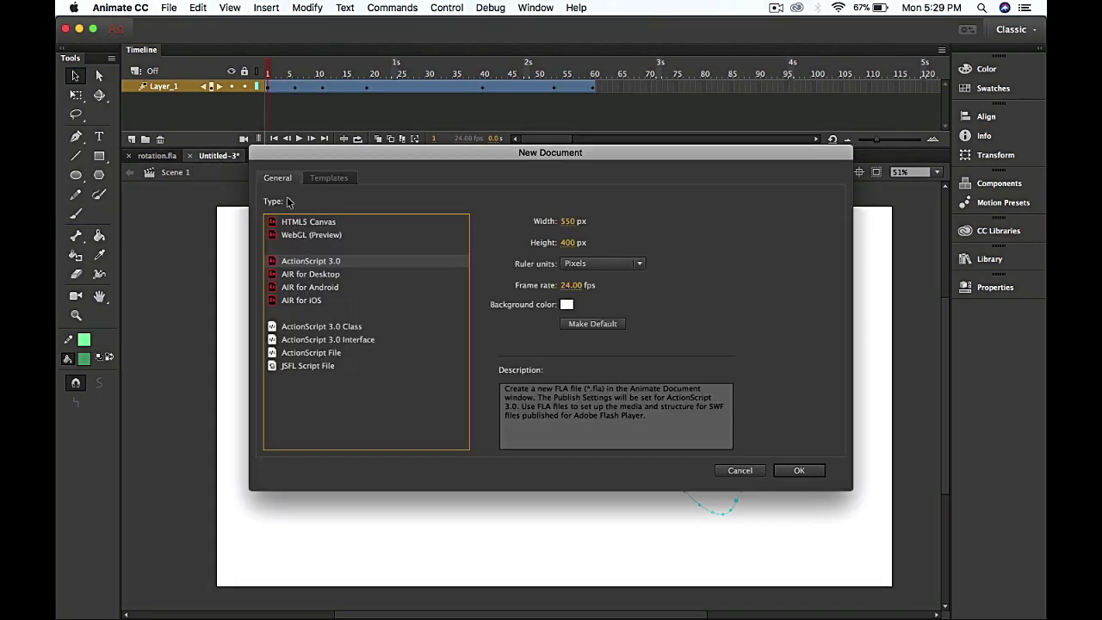
pyautogui.click(569, 220)
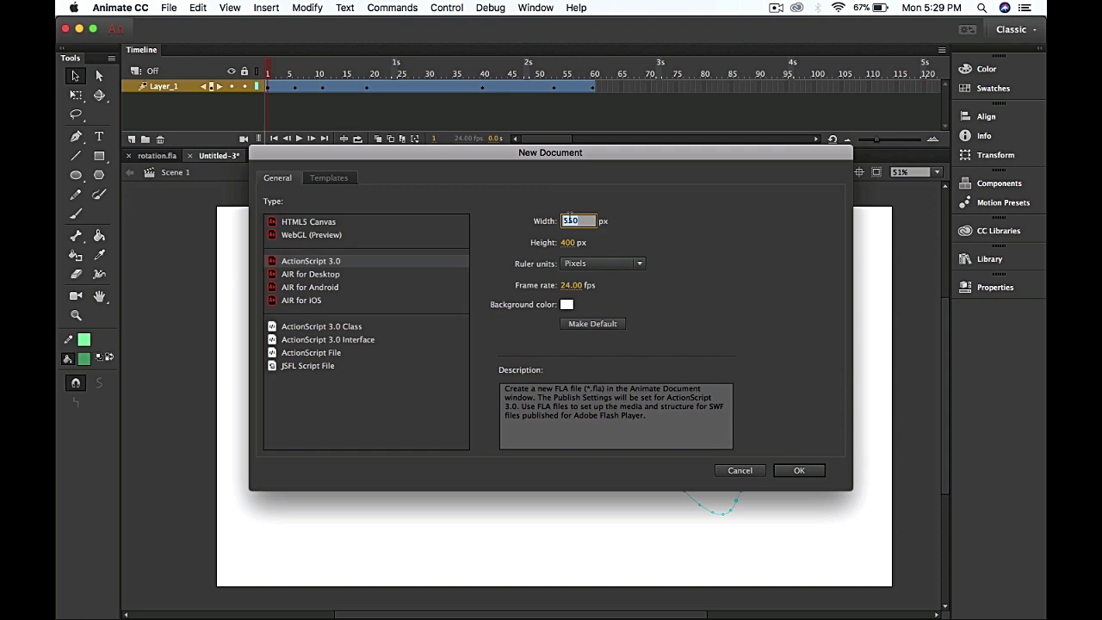
pyautogui.write('1920')
pyautogui.click(567, 243)
pyautogui.write('1')
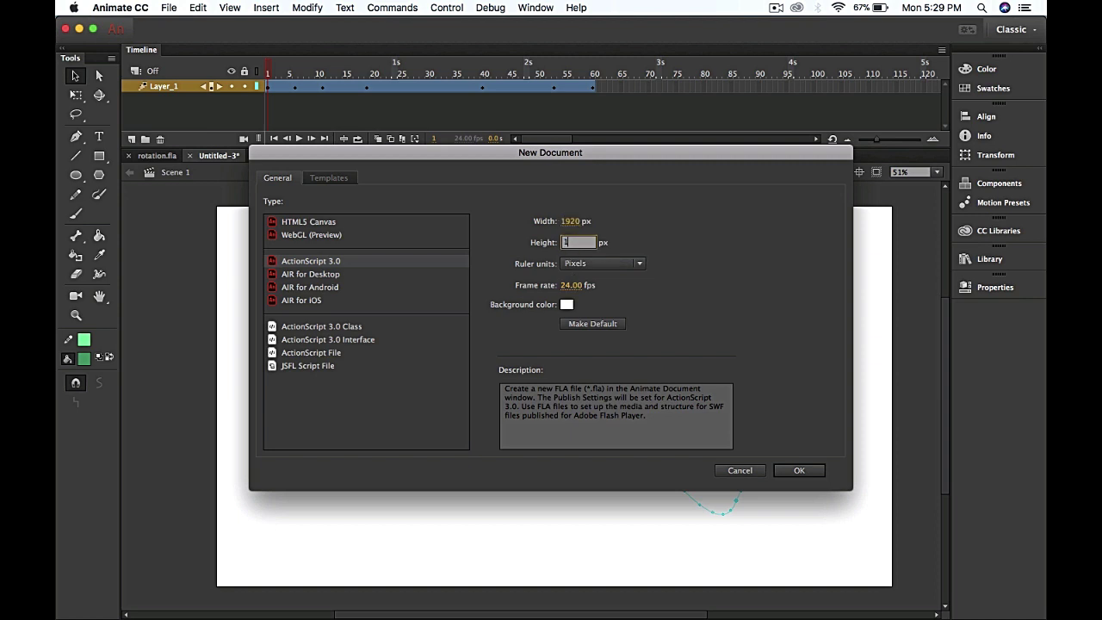
pyautogui.write('080')
pyautogui.click(792, 471)
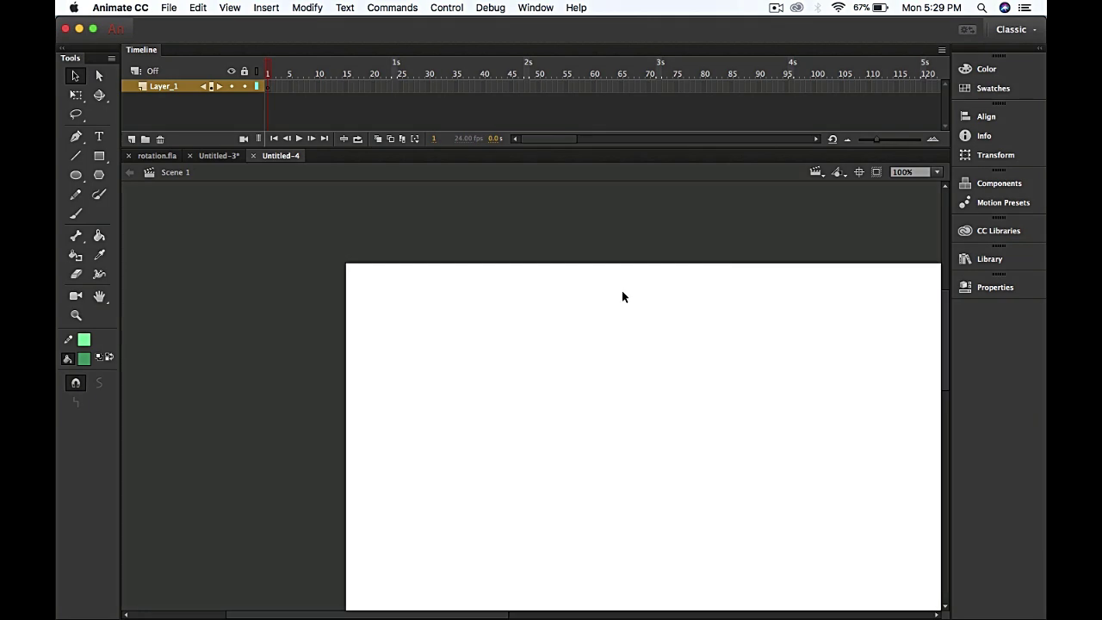
pyautogui.scroll(-3, 598, 297)
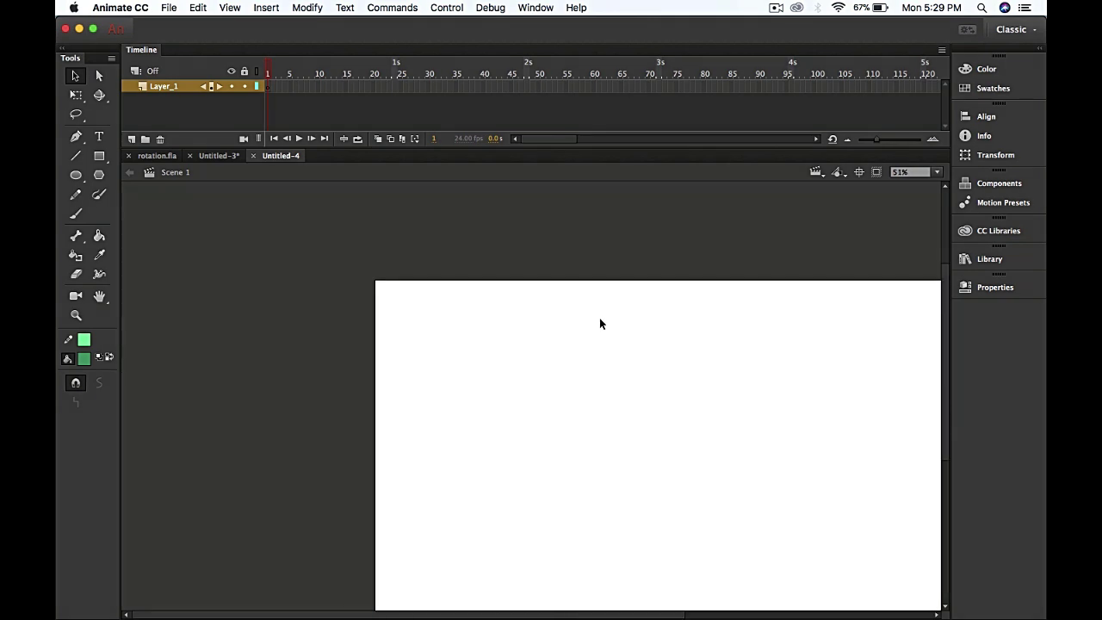
# Import the image plane1.png from the Files folder onto the stage of the new document.
pyautogui.press('space')
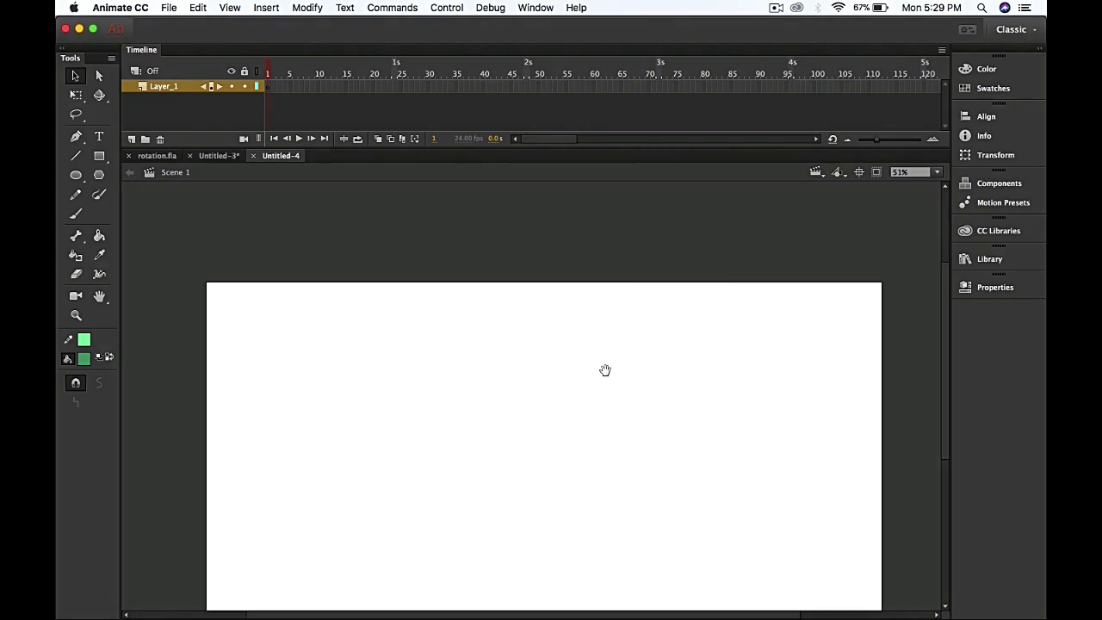
pyautogui.moveTo(605, 409); pyautogui.dragTo(611, 325)
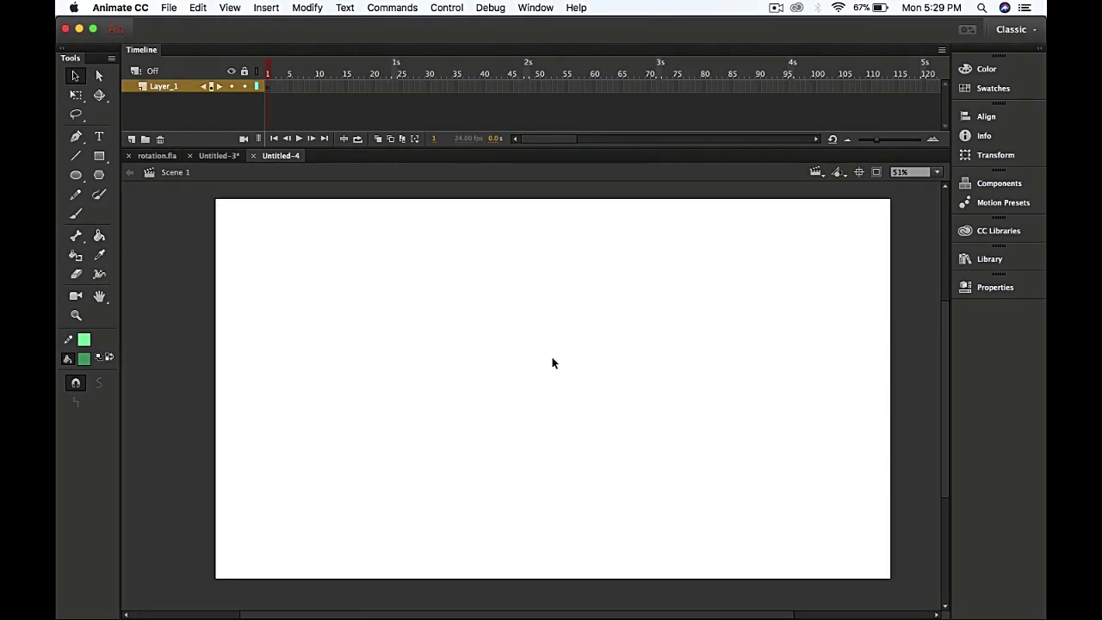
pyautogui.click(169, 7)
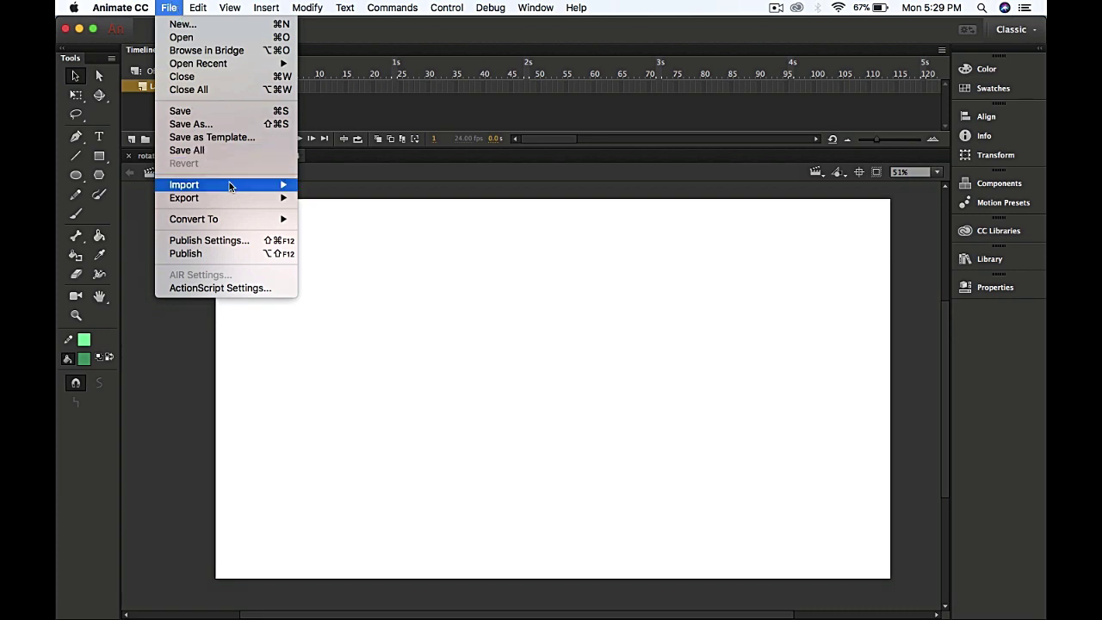
pyautogui.moveTo(231, 184)
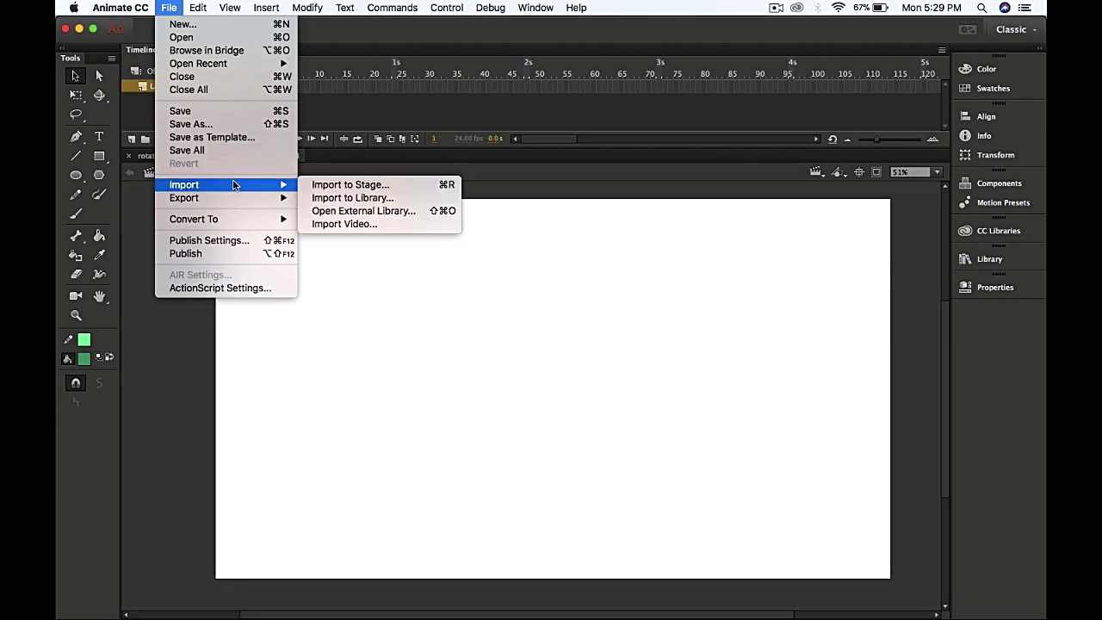
pyautogui.click(352, 186)
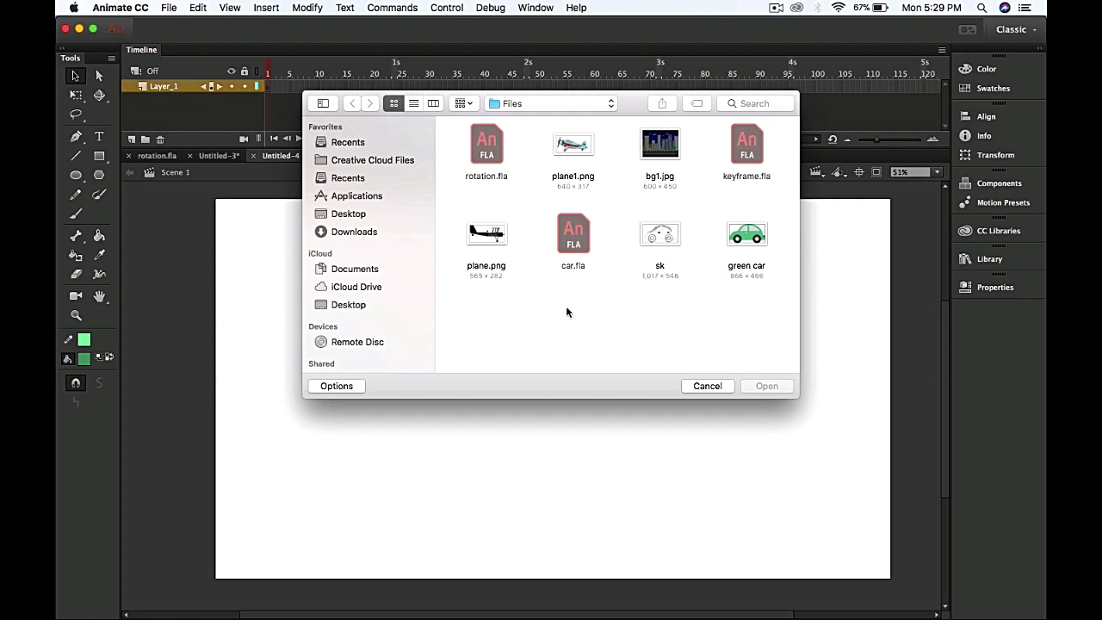
pyautogui.click(575, 145)
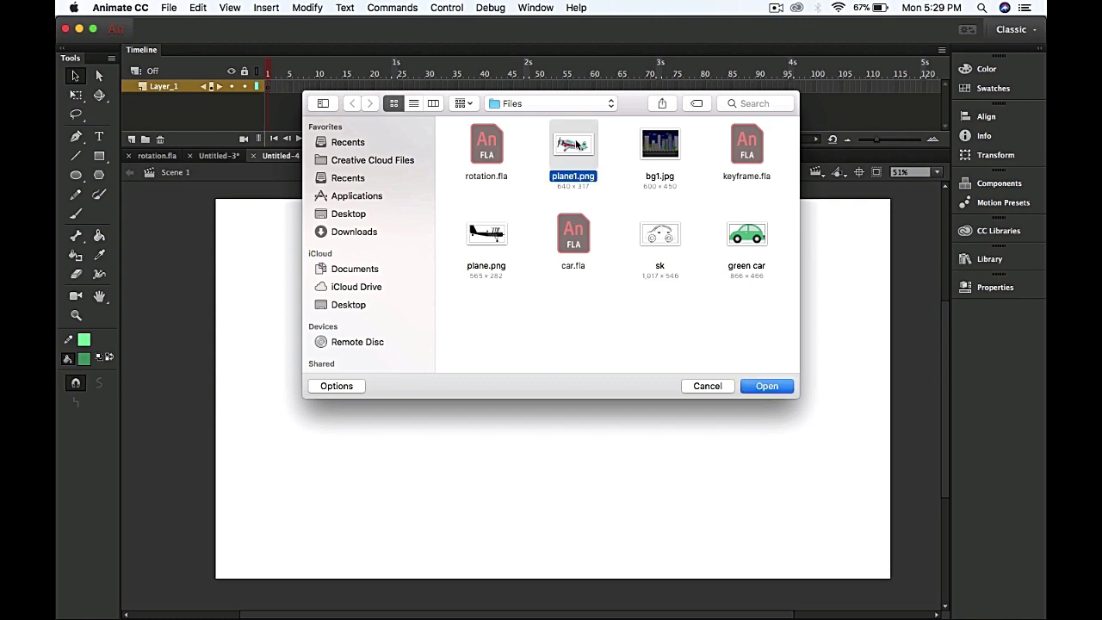
pyautogui.doubleClick(575, 145)
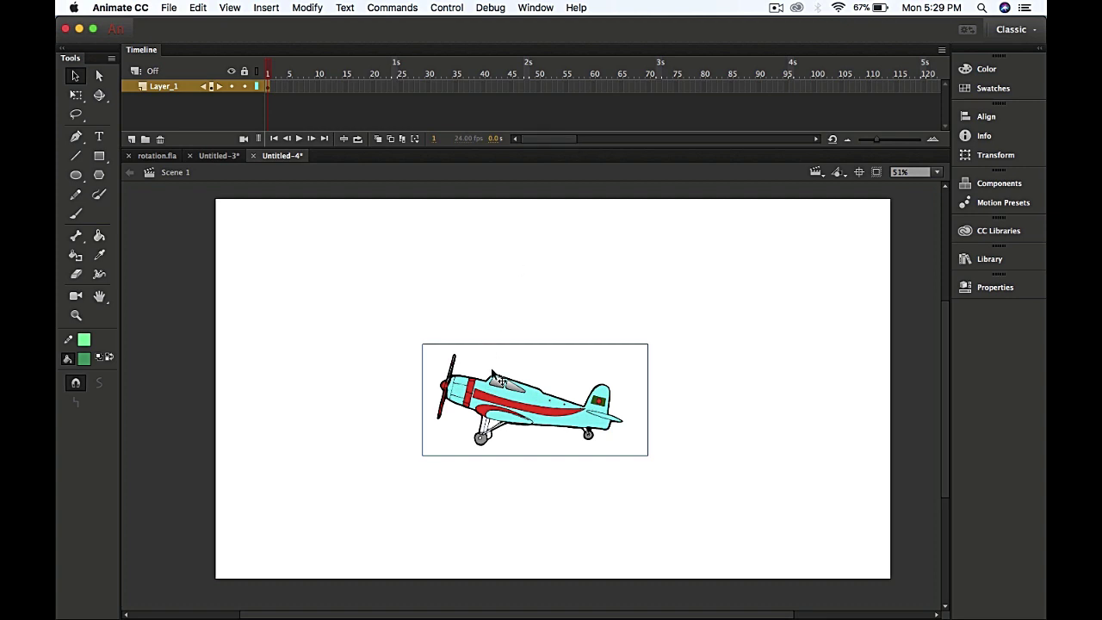
# Flip the plane image horizontally to face right and move it to the lower-left area of the stage.
pyautogui.scroll(-2, 492, 373)
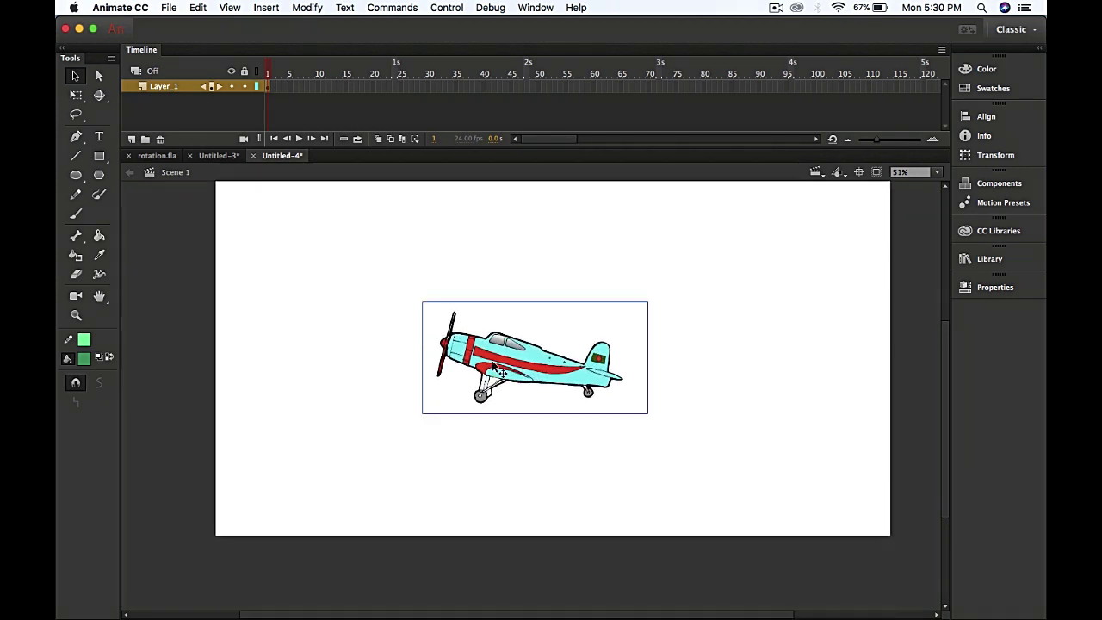
pyautogui.scroll(2, 494, 360)
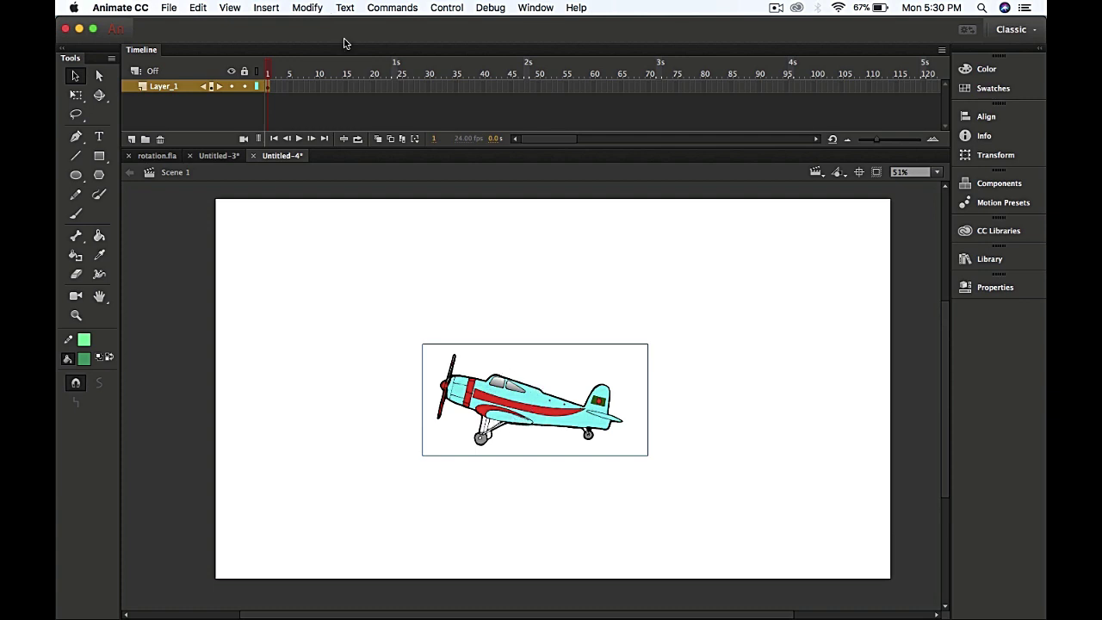
pyautogui.click(309, 7)
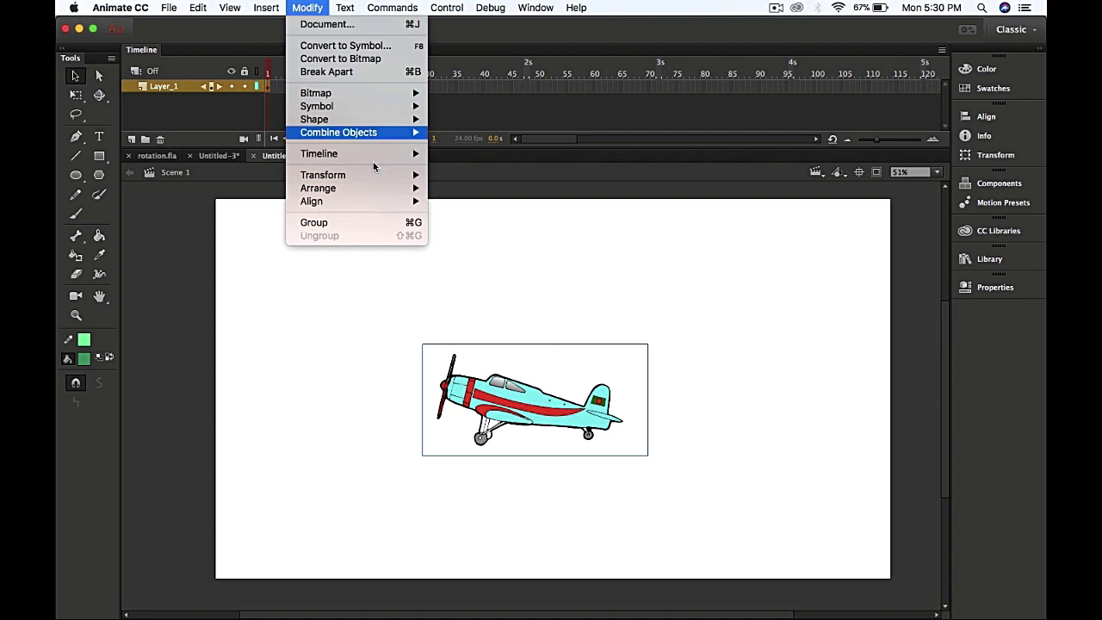
pyautogui.moveTo(385, 182)
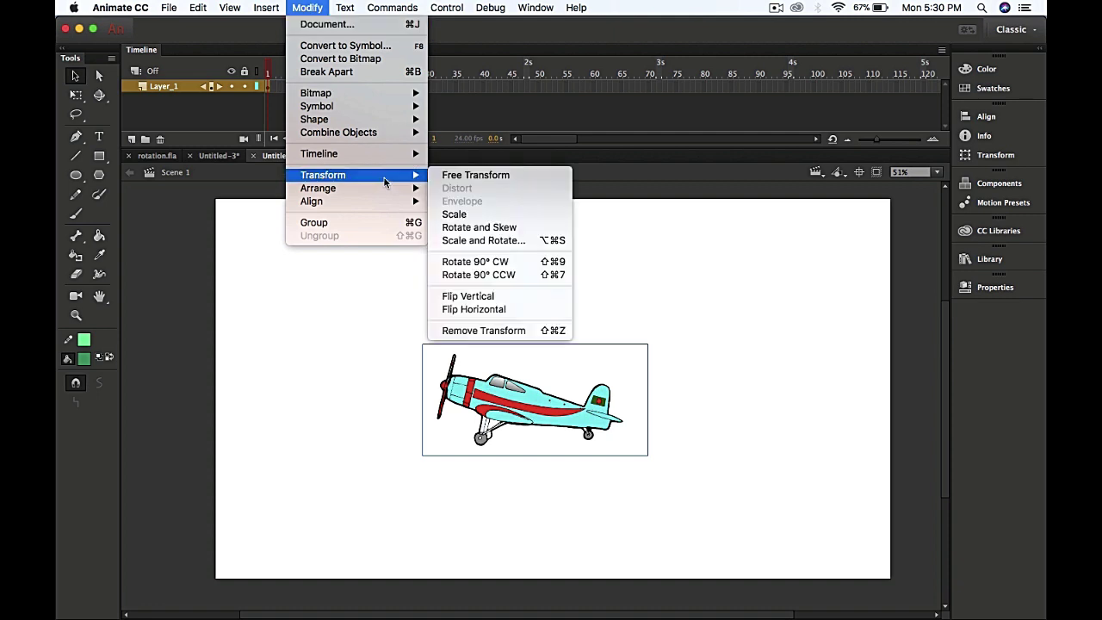
pyautogui.click(497, 312)
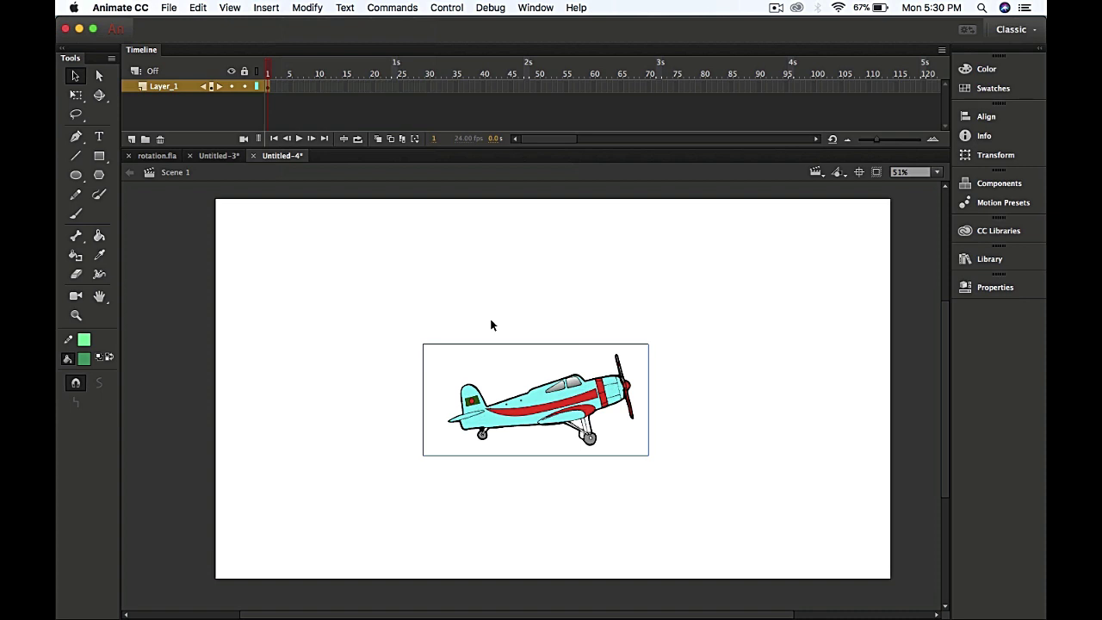
pyautogui.moveTo(556, 400); pyautogui.dragTo(365, 499)
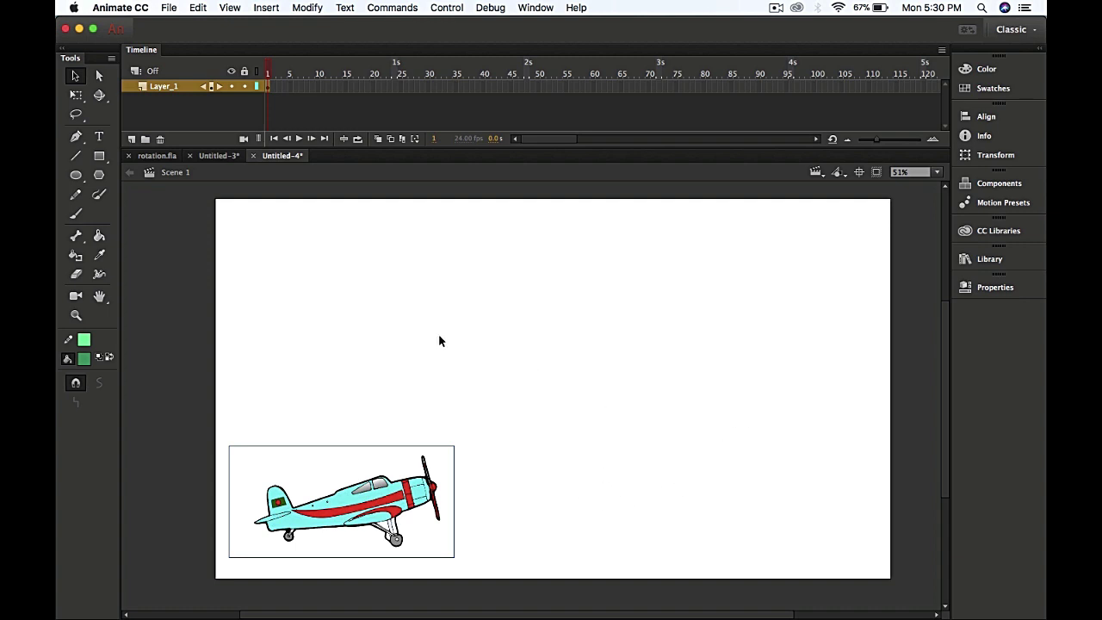
# Scale the plane down about its centre to a little over half its size and move it closer to the stage's lower-left corner.
pyautogui.click(76, 95)
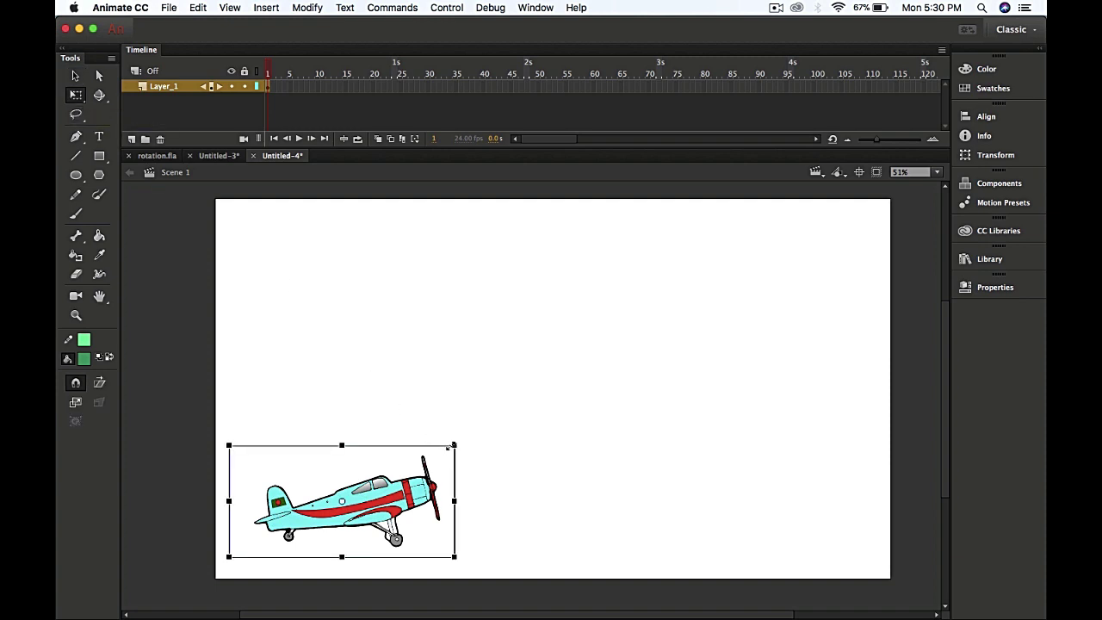
pyautogui.moveTo(454, 445)
pyautogui.mouseDown()
pyautogui.moveTo(411, 473)
pyautogui.moveTo(447, 465)
pyautogui.mouseUp()
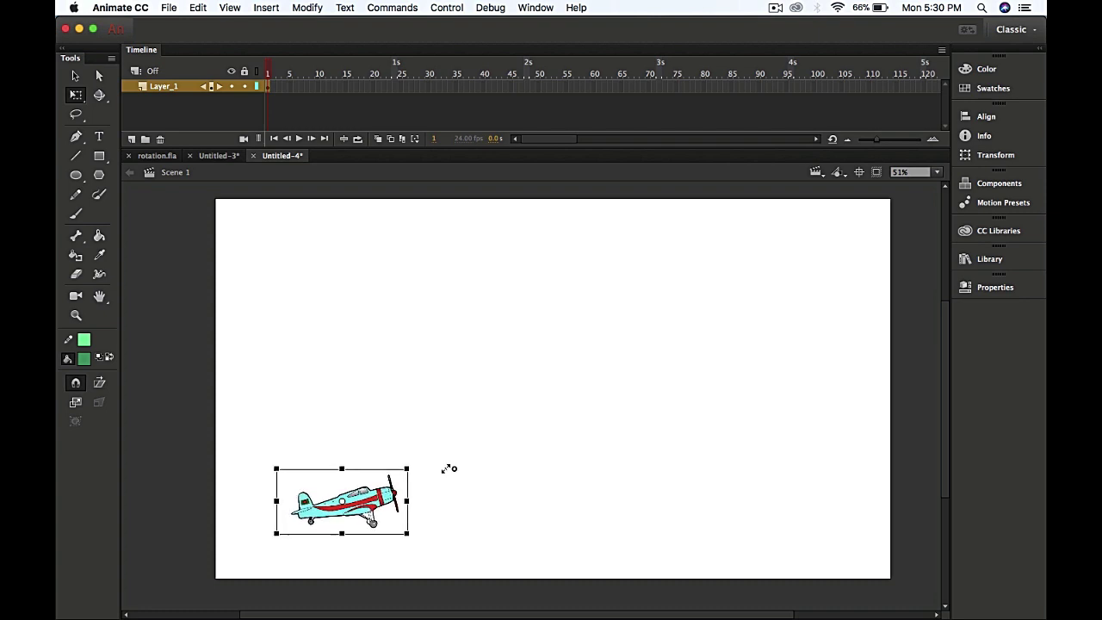
pyautogui.moveTo(353, 507); pyautogui.dragTo(324, 527)
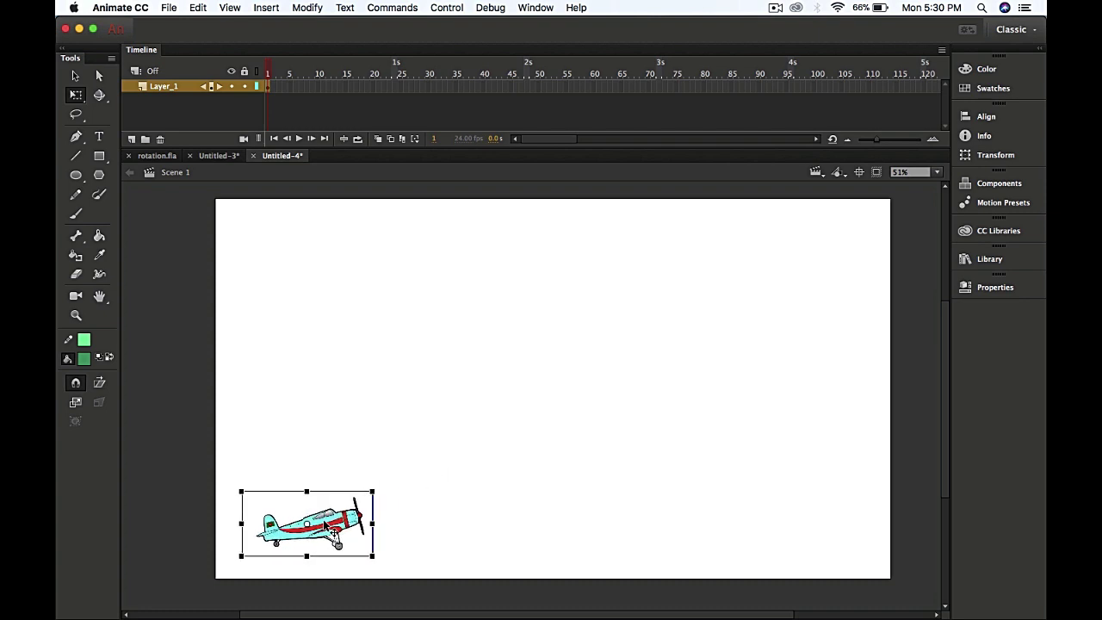
# Rotate the plane counterclockwise to raise its nose, easing the rotation back to only a very slight tilt.
pyautogui.scroll(-3, 327, 521)
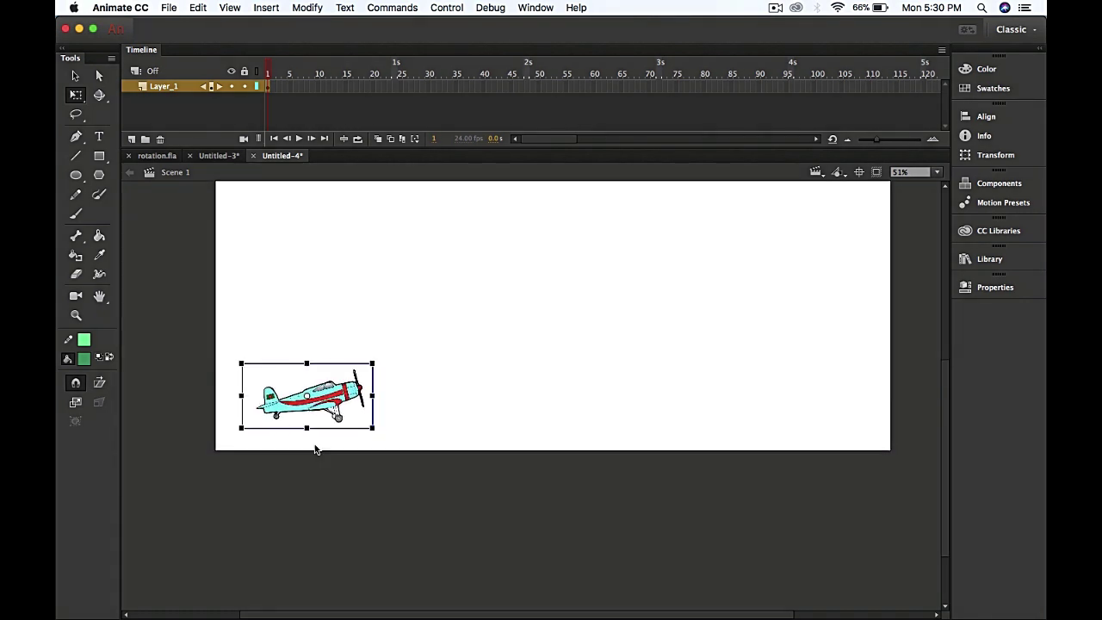
pyautogui.scroll(5, 314, 448)
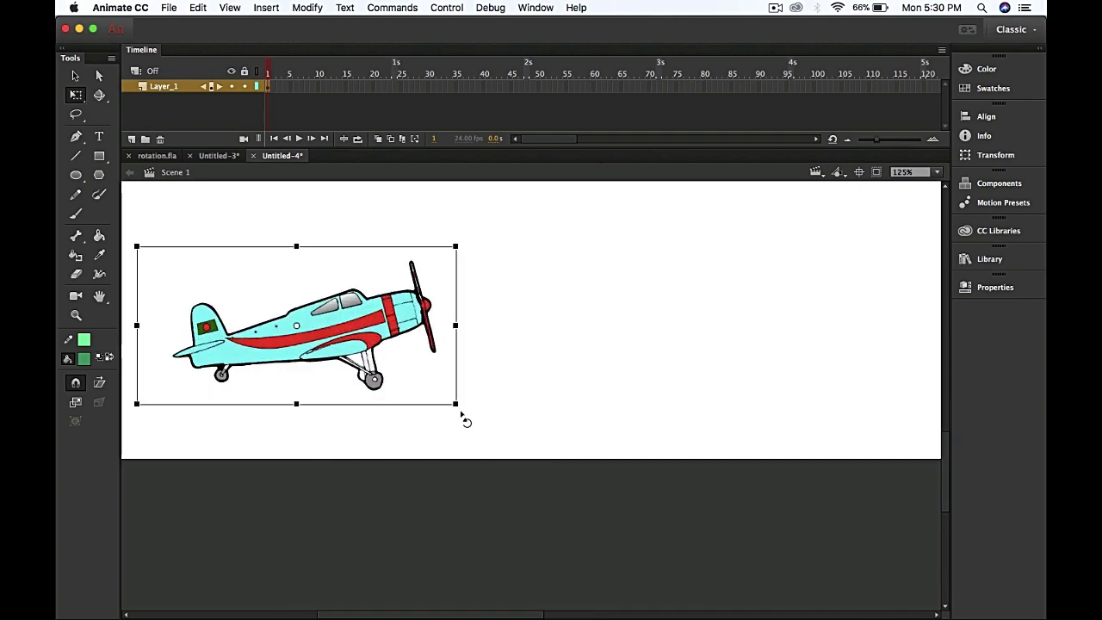
pyautogui.moveTo(462, 414); pyautogui.dragTo(470, 406)
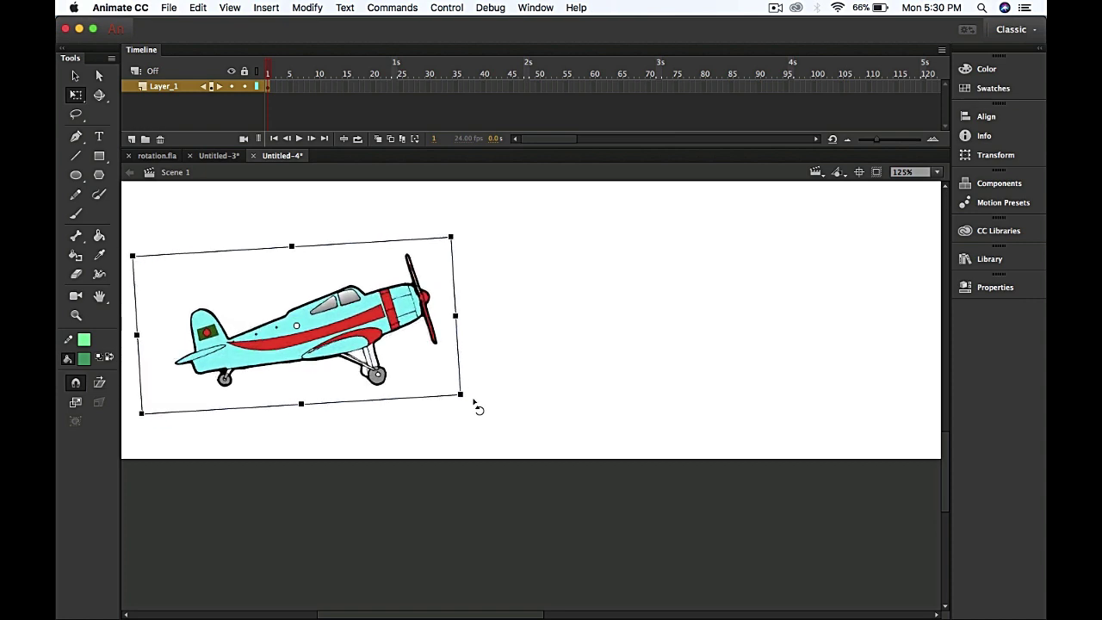
pyautogui.moveTo(475, 407); pyautogui.dragTo(479, 403)
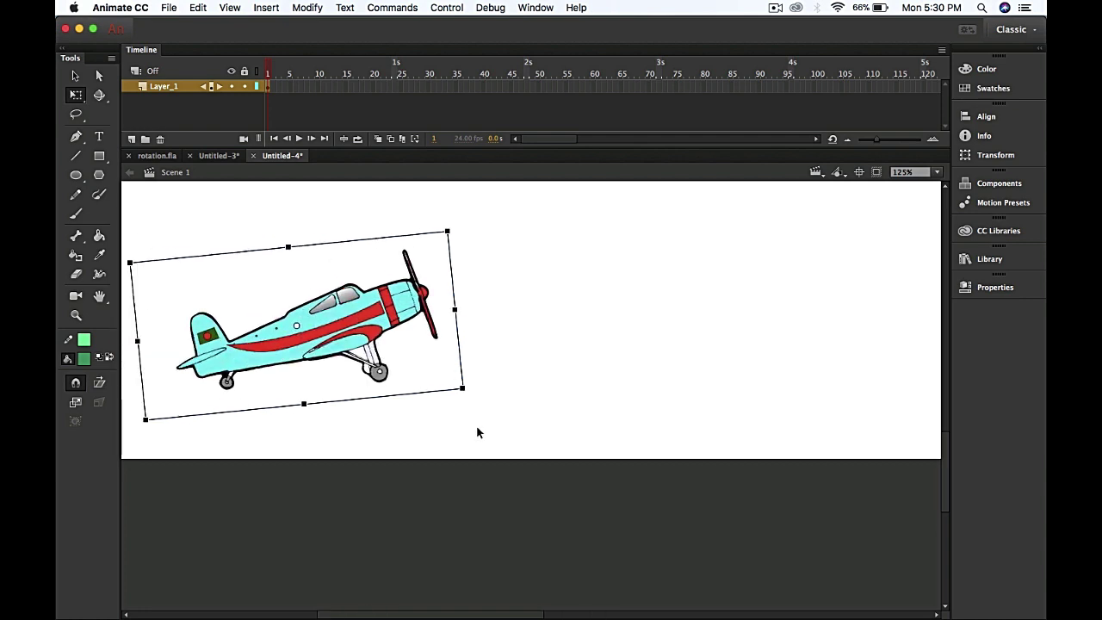
pyautogui.scroll(-5, 477, 432)
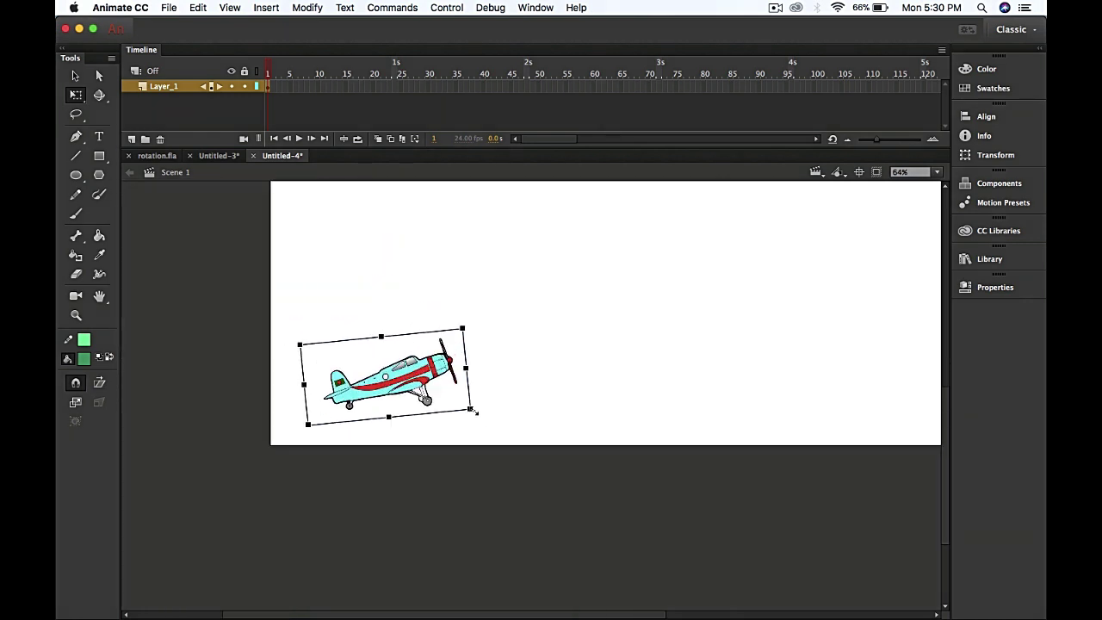
pyautogui.moveTo(479, 422); pyautogui.dragTo(474, 428)
pyautogui.scroll(-4, 493, 427)
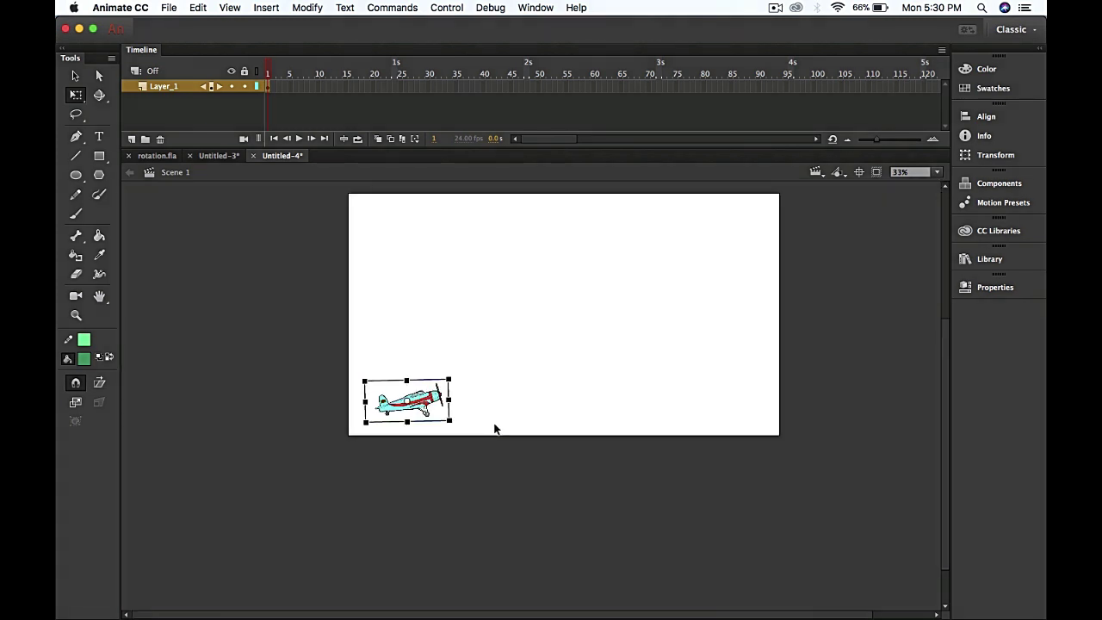
pyautogui.scroll(1, 495, 428)
pyautogui.moveTo(498, 393); pyautogui.dragTo(433, 424)
# Convert the plane image to a graphic symbol named "plane".
pyautogui.click(75, 76)
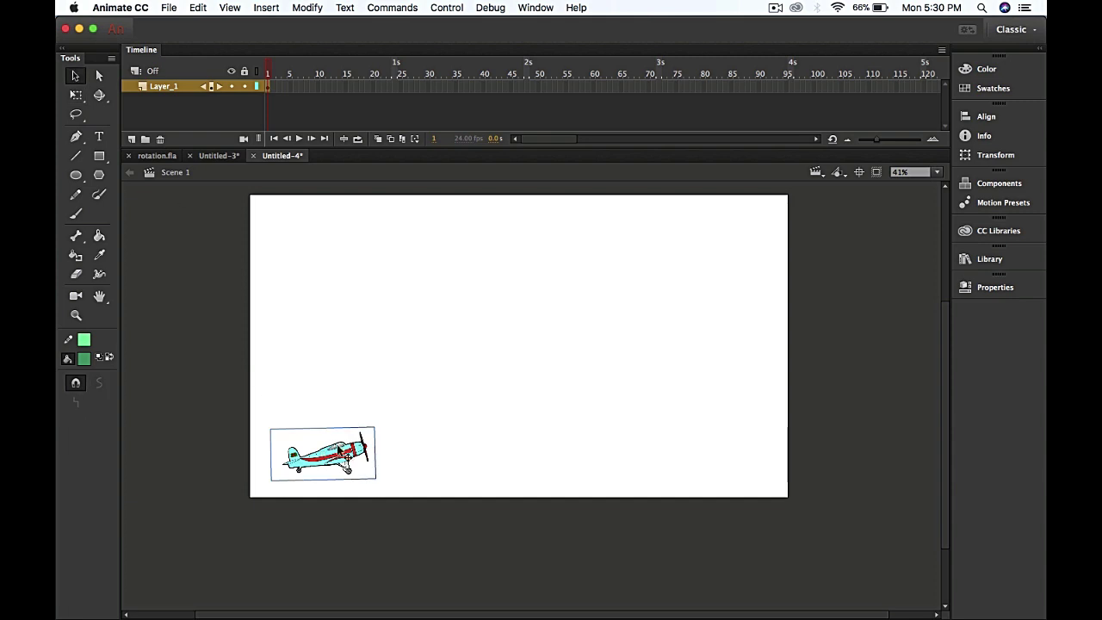
pyautogui.click(399, 507)
pyautogui.click(342, 462)
pyautogui.click(403, 495)
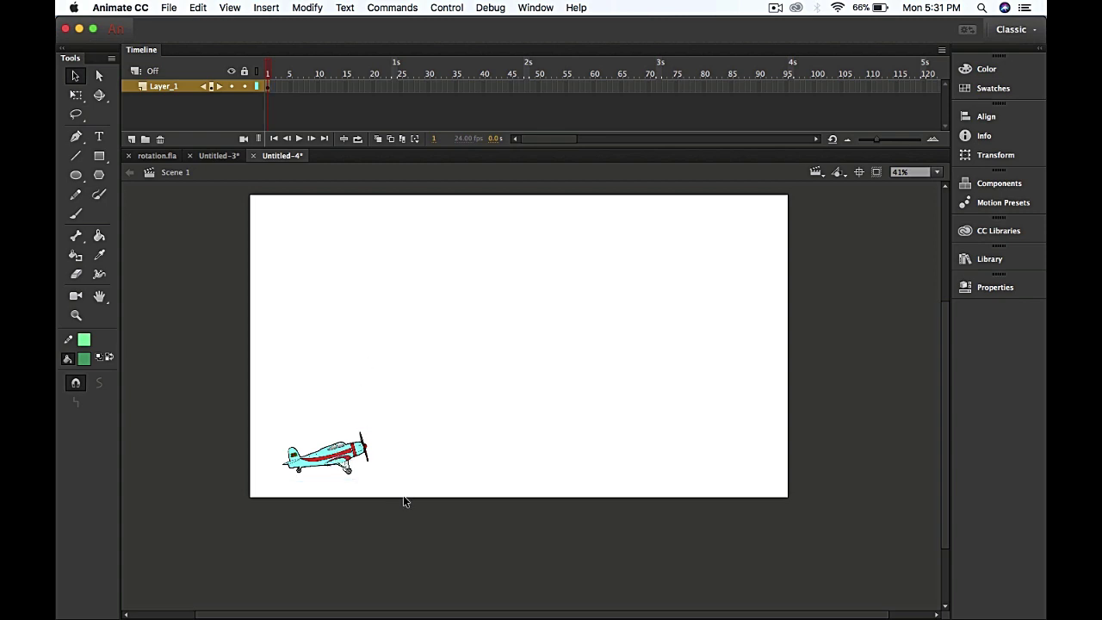
pyautogui.click(325, 459)
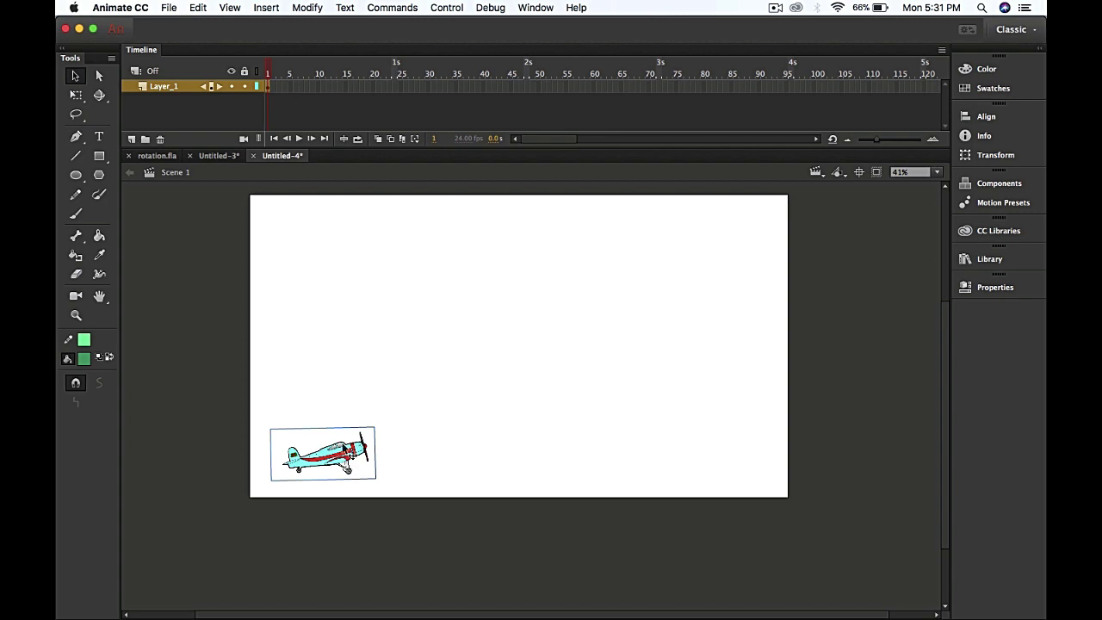
pyautogui.rightClick(332, 448)
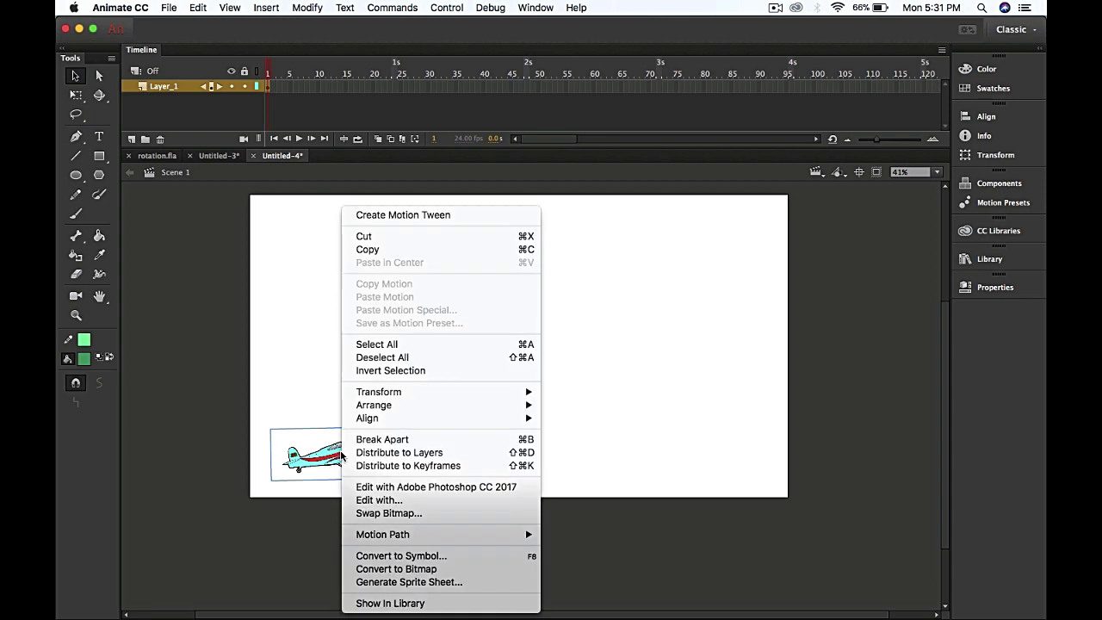
pyautogui.click(429, 556)
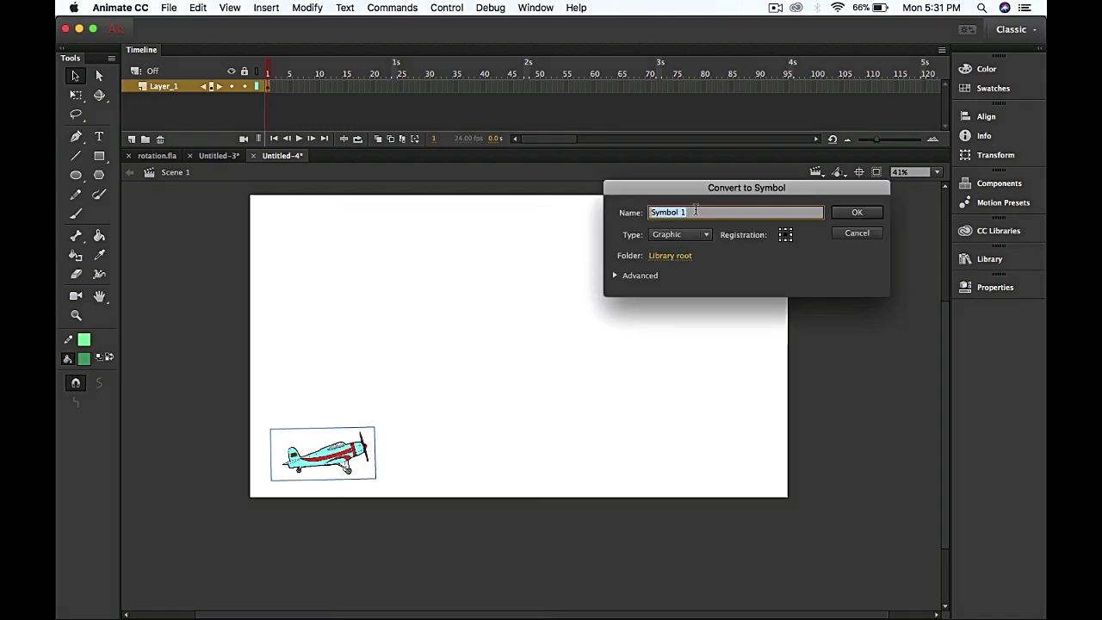
pyautogui.write('plane')
pyautogui.click(843, 215)
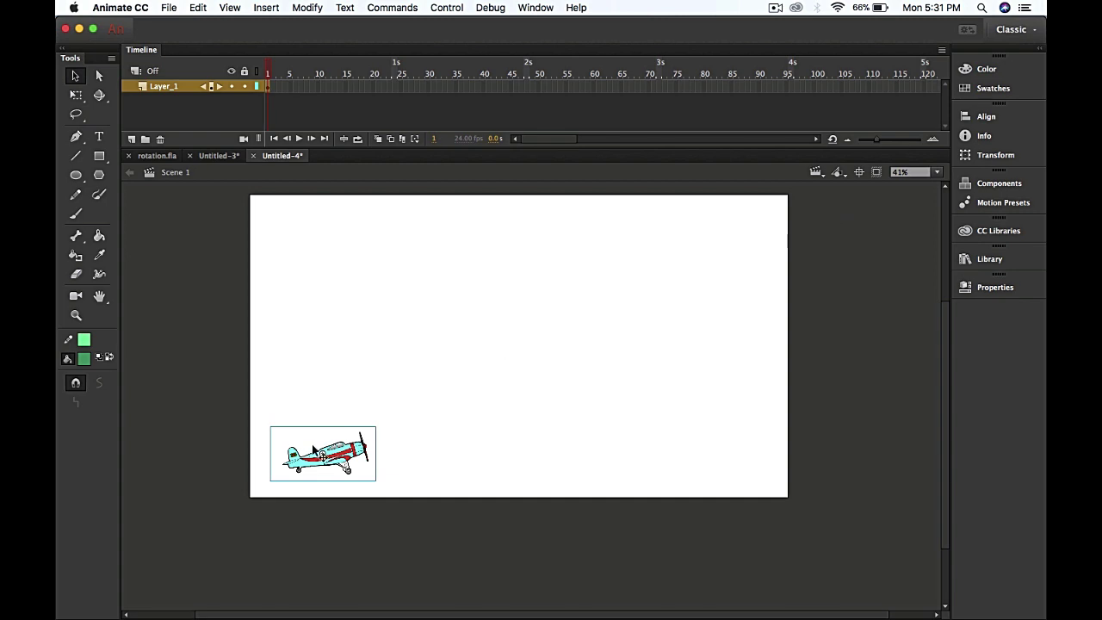
# Move the plane symbol left until its tail sits at the stage's left edge, and leave the symbol selected.
pyautogui.scroll(2, 328, 436)
pyautogui.scroll(3, 329, 442)
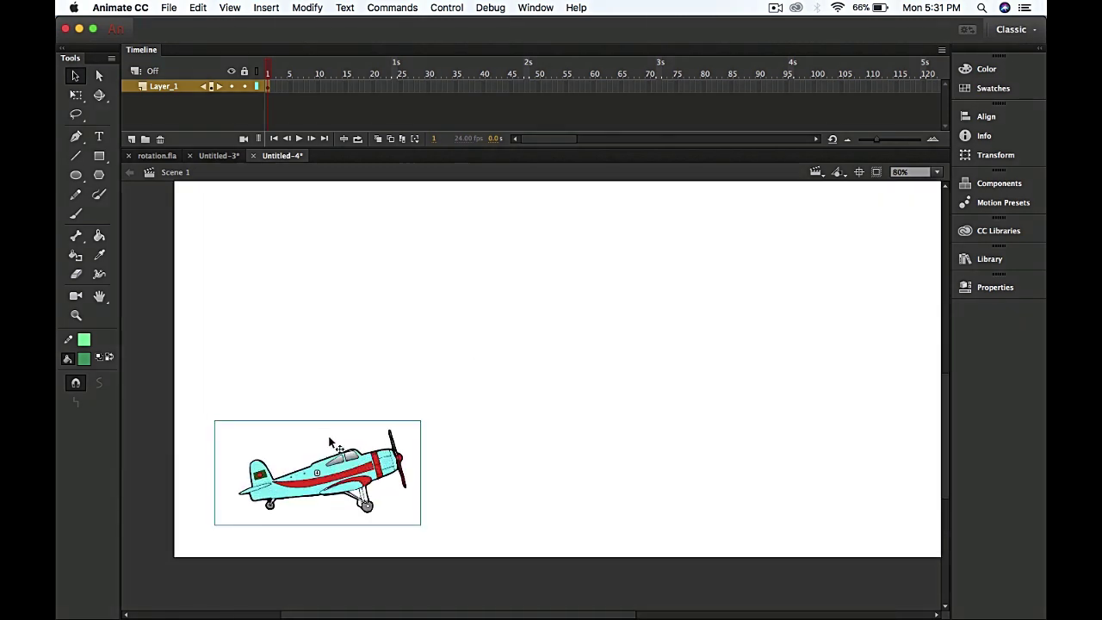
pyautogui.scroll(2, 329, 442)
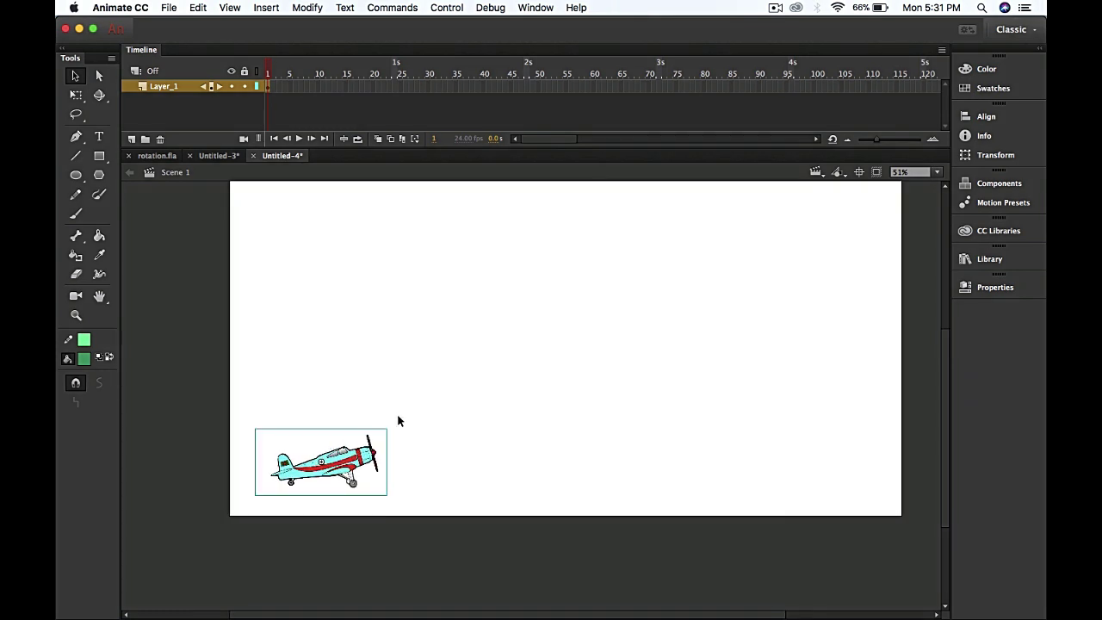
pyautogui.scroll(2, 401, 420)
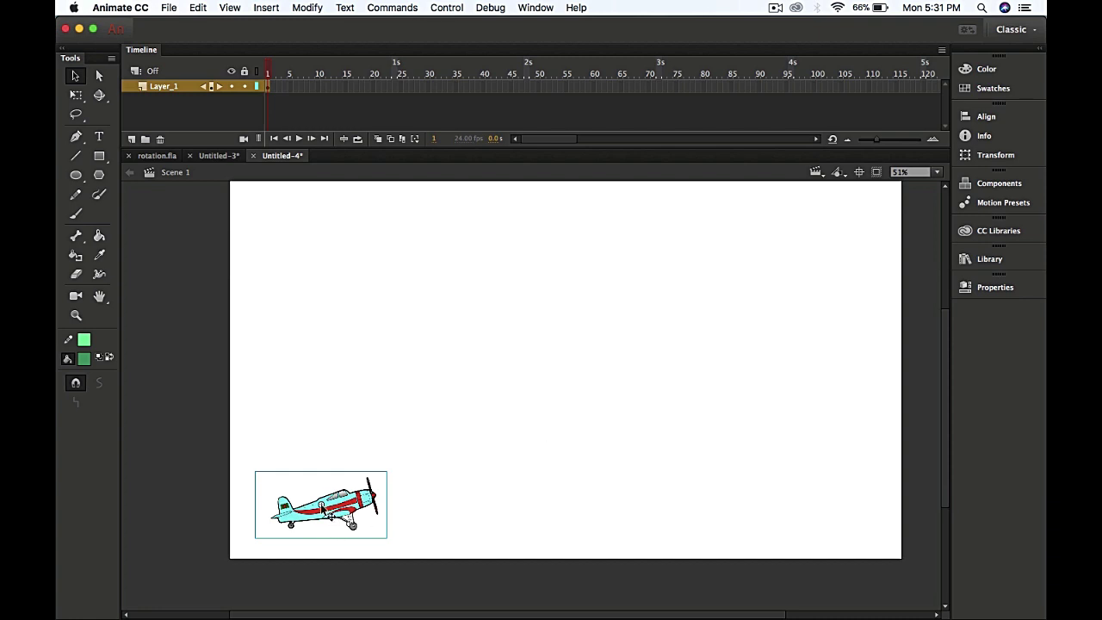
pyautogui.click(76, 97)
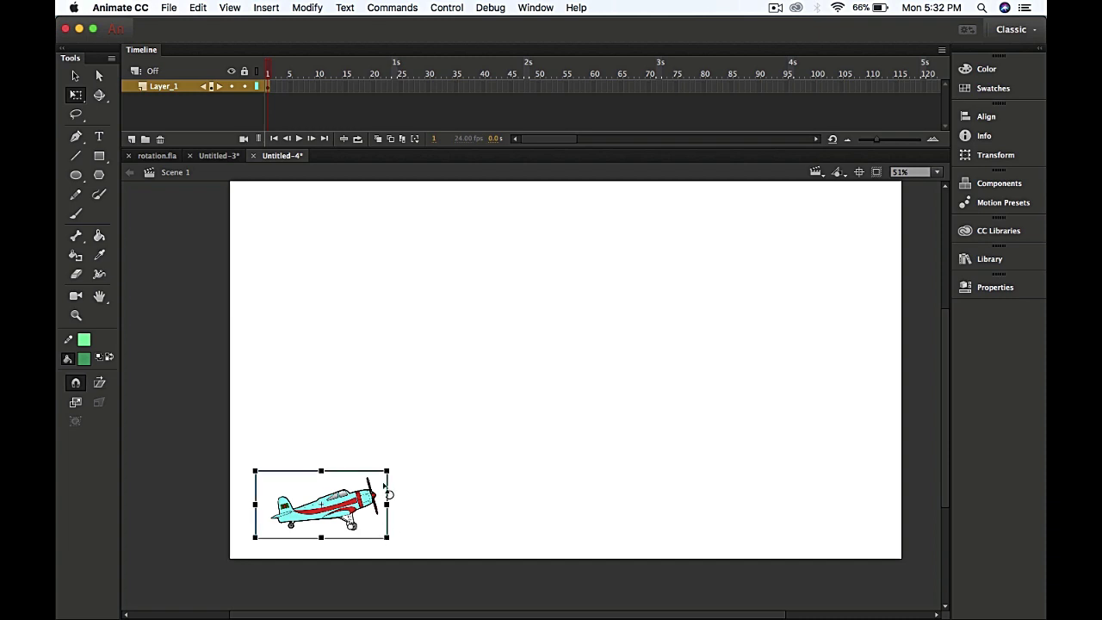
pyautogui.moveTo(342, 503); pyautogui.dragTo(305, 504)
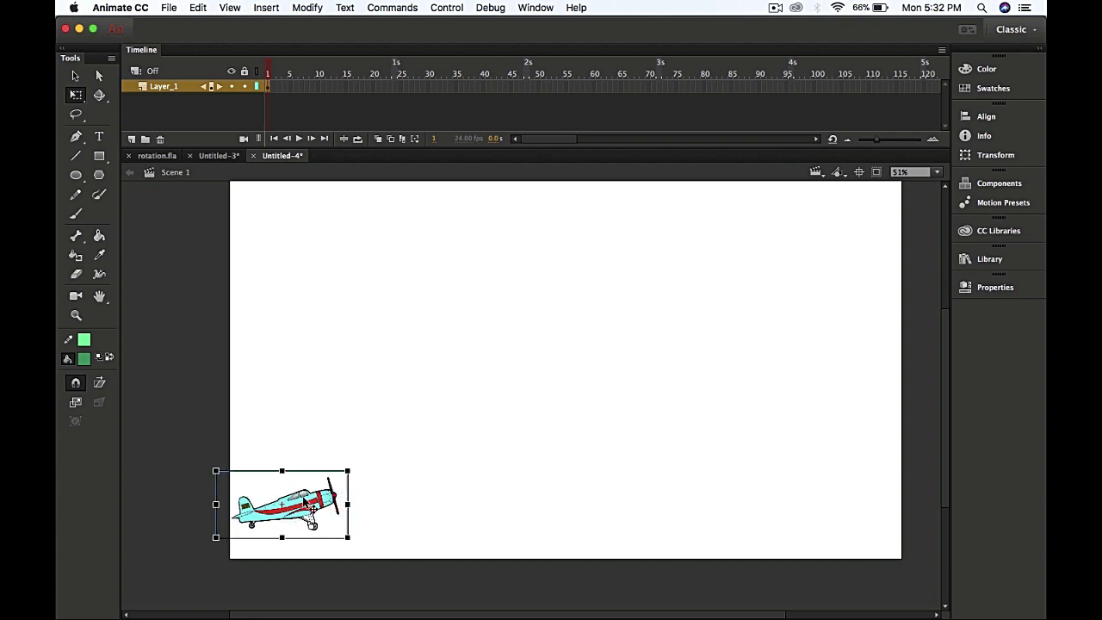
pyautogui.click(482, 284)
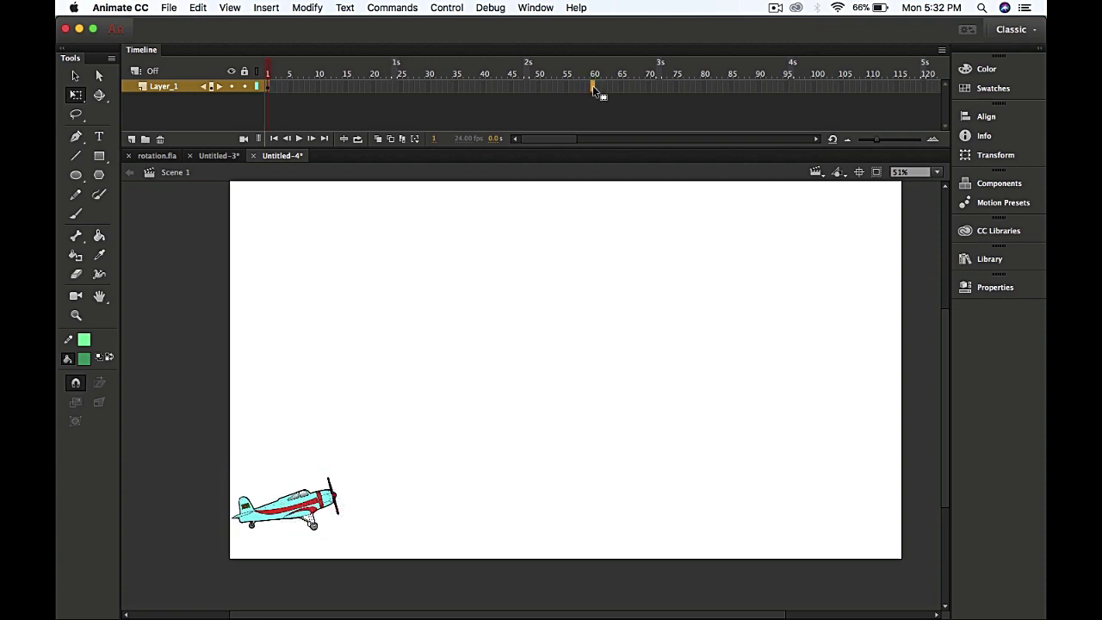
pyautogui.click(308, 509)
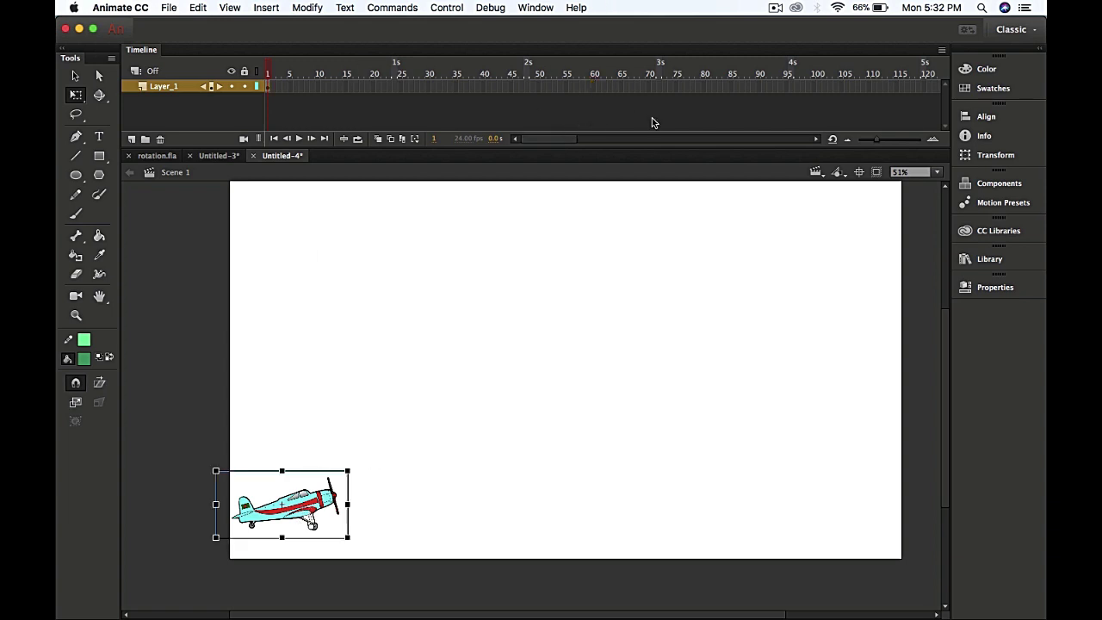
# Extend the plane's layer to frame 72 and create a motion tween across its frames.
pyautogui.click(658, 86)
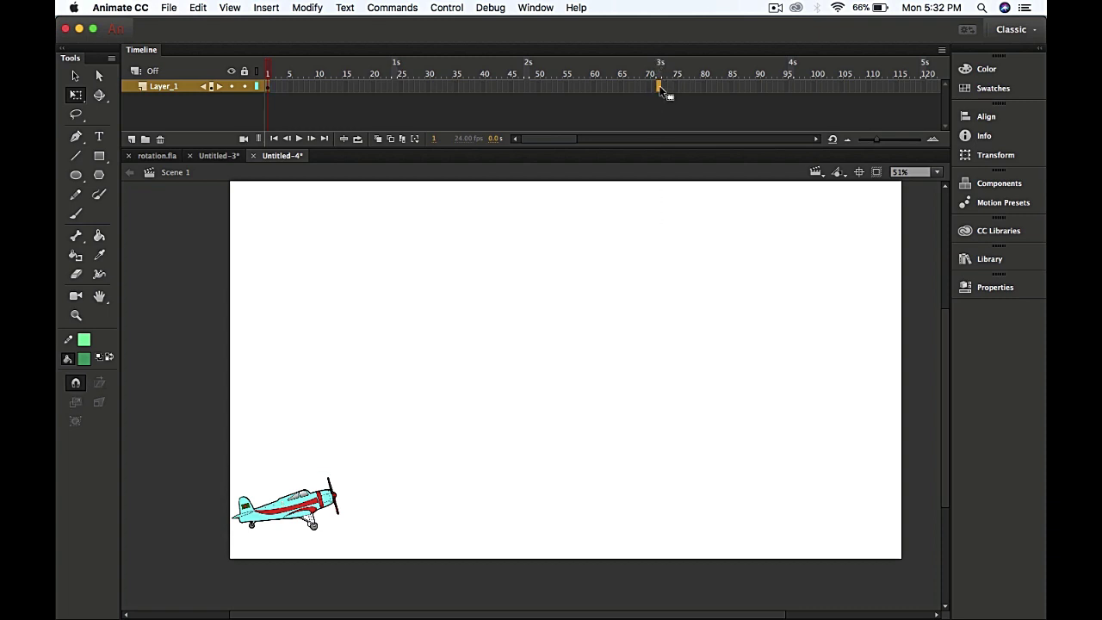
pyautogui.rightClick(659, 87)
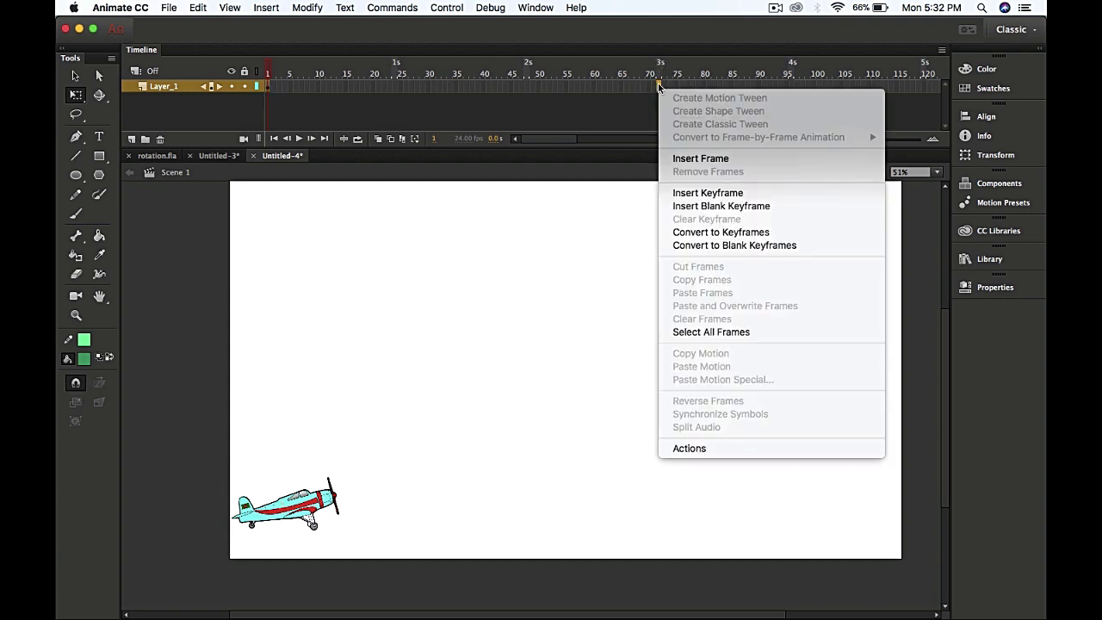
pyautogui.click(712, 162)
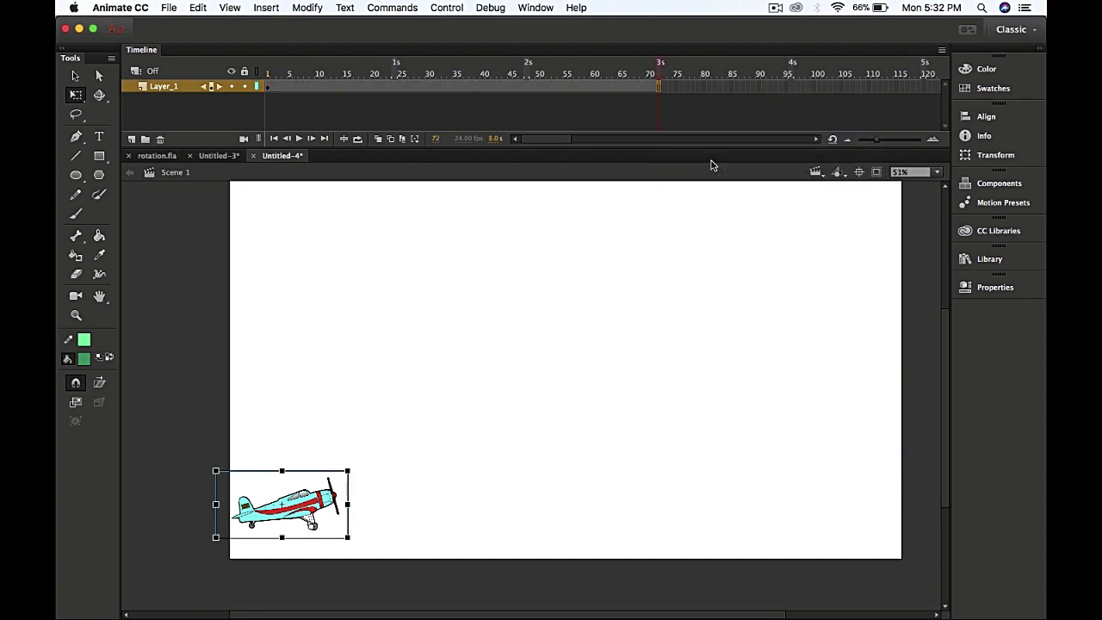
pyautogui.click(711, 160)
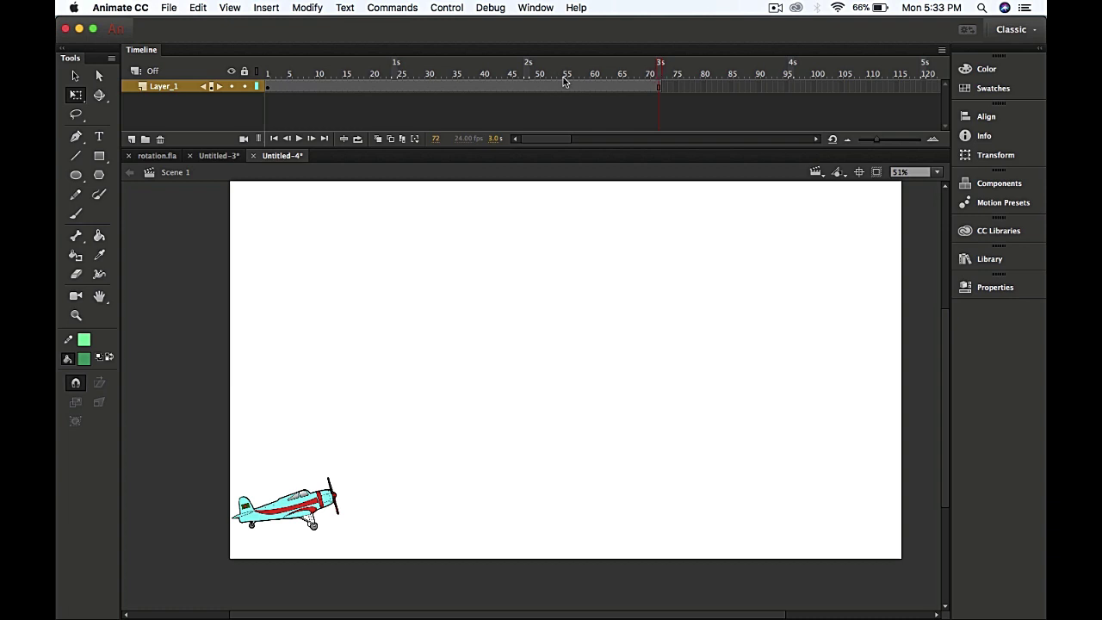
pyautogui.rightClick(487, 89)
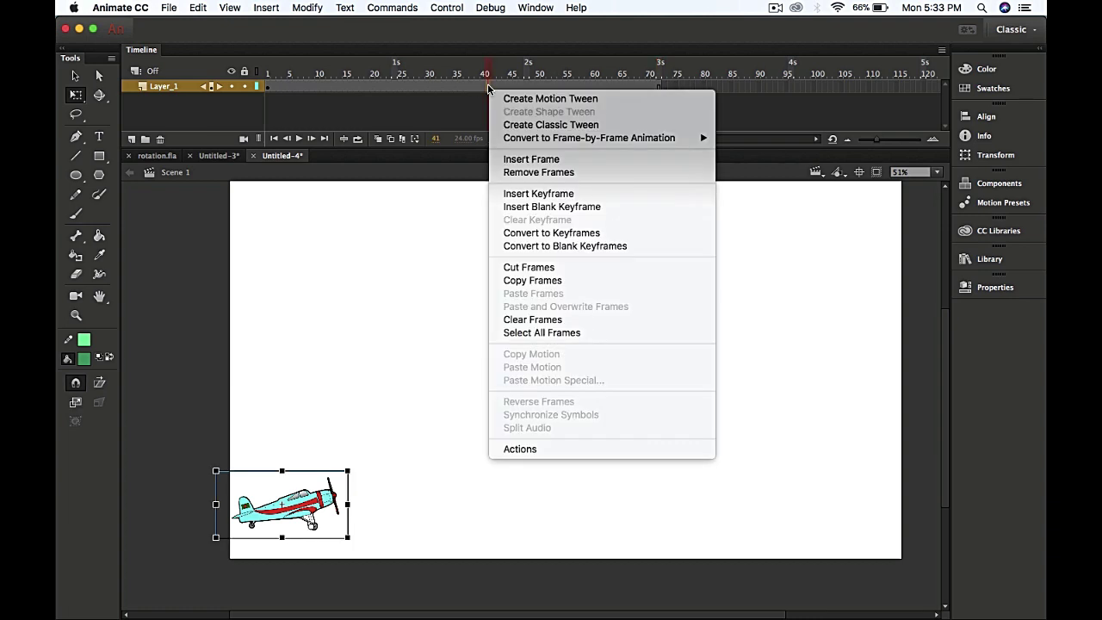
pyautogui.click(534, 101)
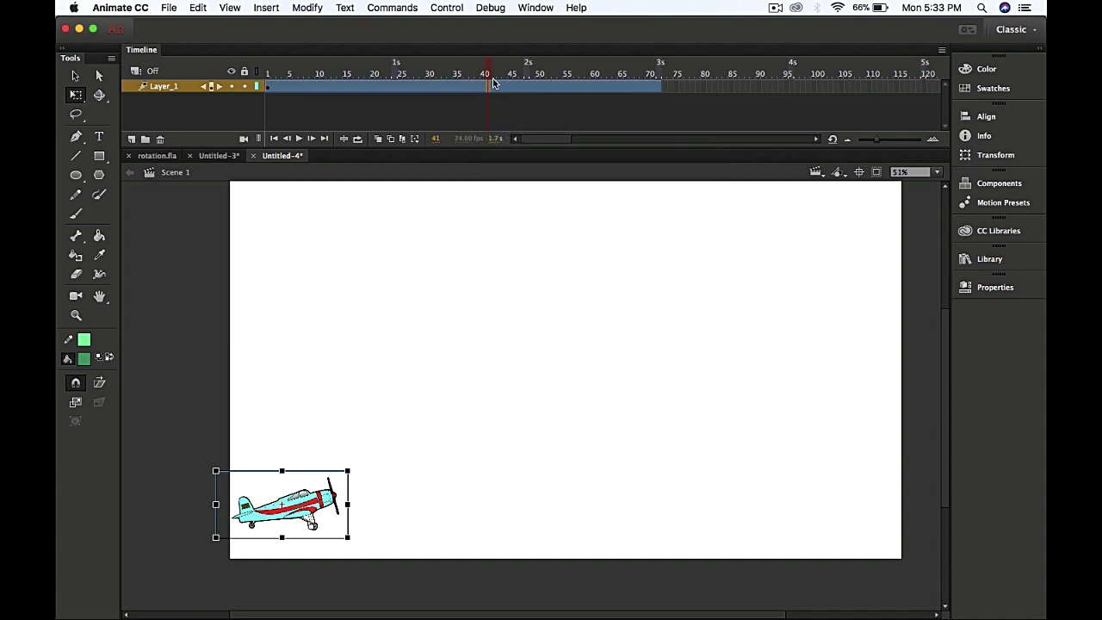
# At frame 40, move the plane straight right along the ground to about the middle of the stage, and scrub through the motion.
pyautogui.moveTo(486, 74)
pyautogui.mouseDown()
pyautogui.moveTo(435, 74)
pyautogui.moveTo(485, 75)
pyautogui.mouseUp()
pyautogui.click(485, 74)
pyautogui.click(328, 508)
pyautogui.moveTo(327, 507); pyautogui.dragTo(581, 493)
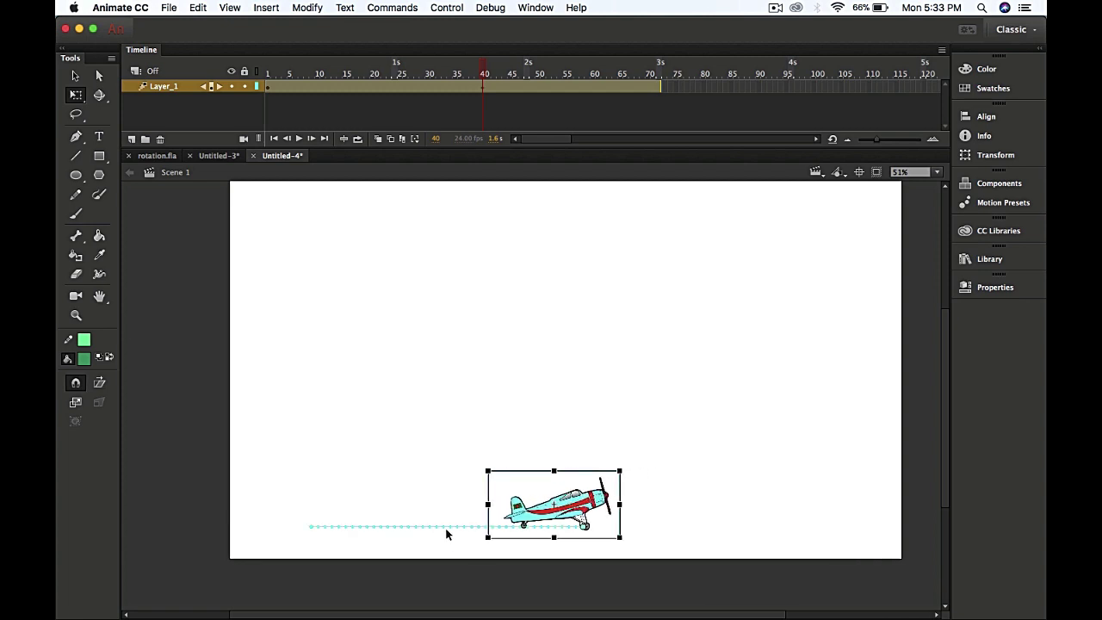
pyautogui.click(373, 86)
pyautogui.moveTo(335, 88); pyautogui.dragTo(502, 89)
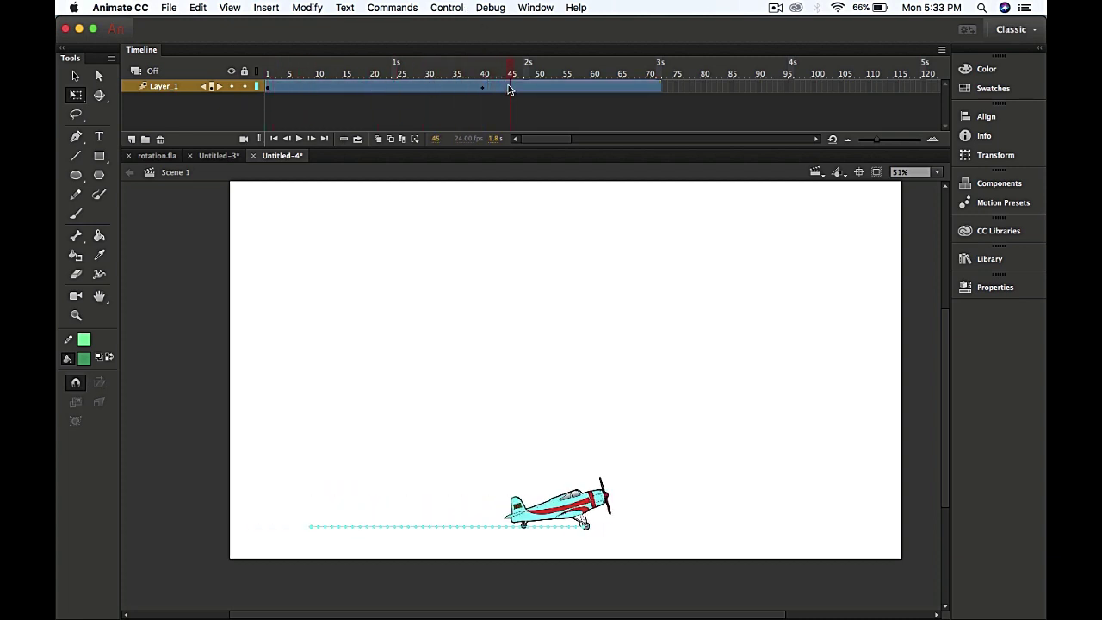
pyautogui.click(482, 87)
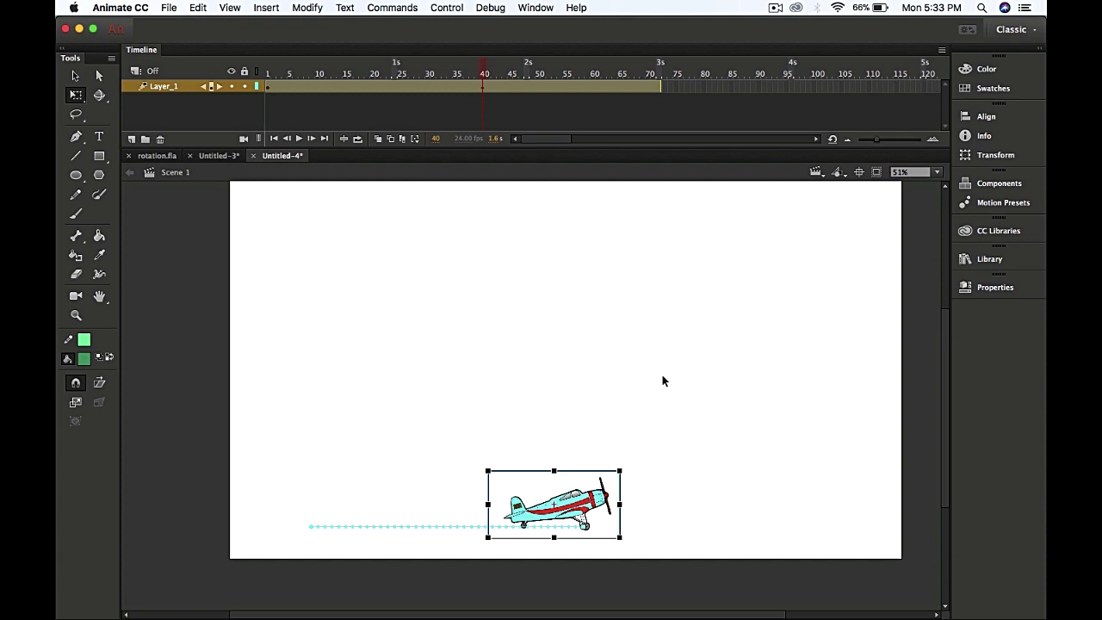
# At frame 72, move the plane diagonally up and right until it lies just outside the stage's upper-right edge.
pyautogui.click(485, 73)
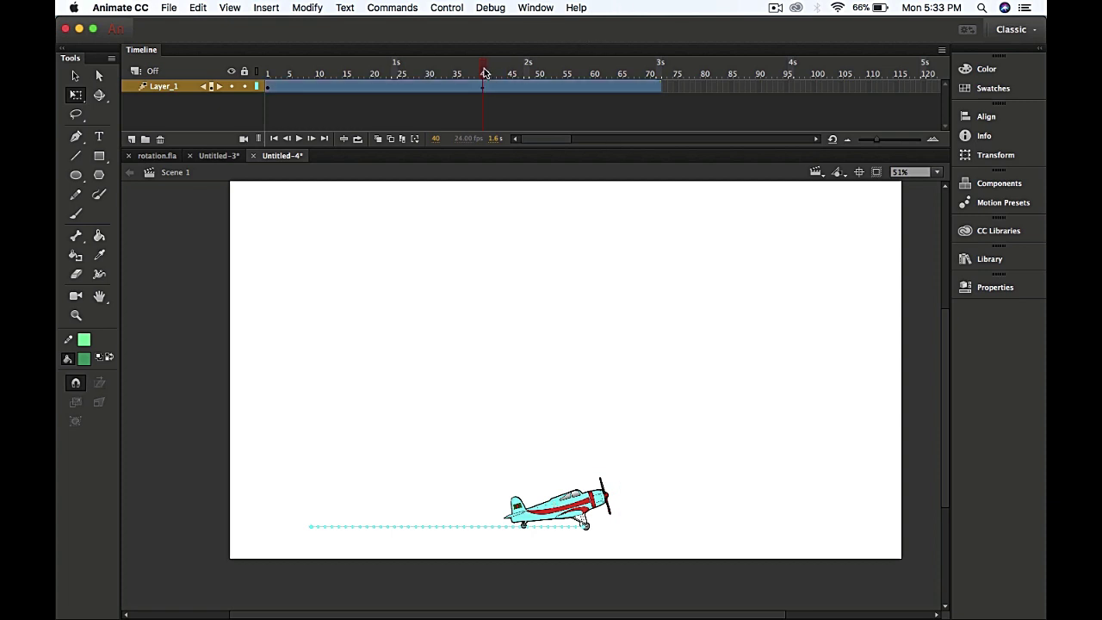
pyautogui.moveTo(485, 73); pyautogui.dragTo(659, 73)
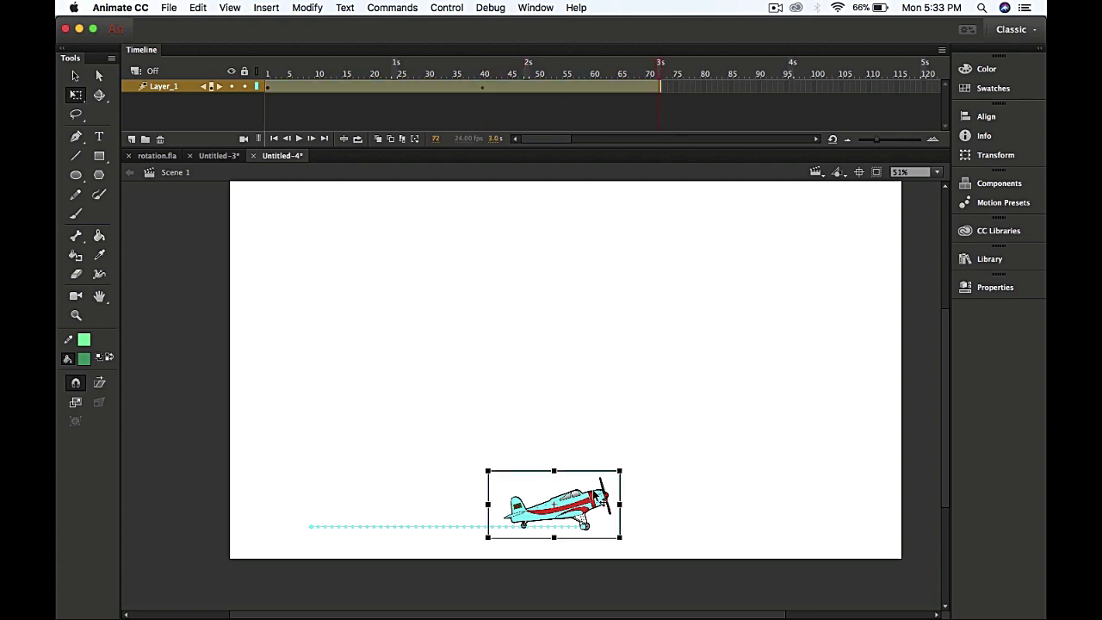
pyautogui.moveTo(603, 507); pyautogui.dragTo(893, 242)
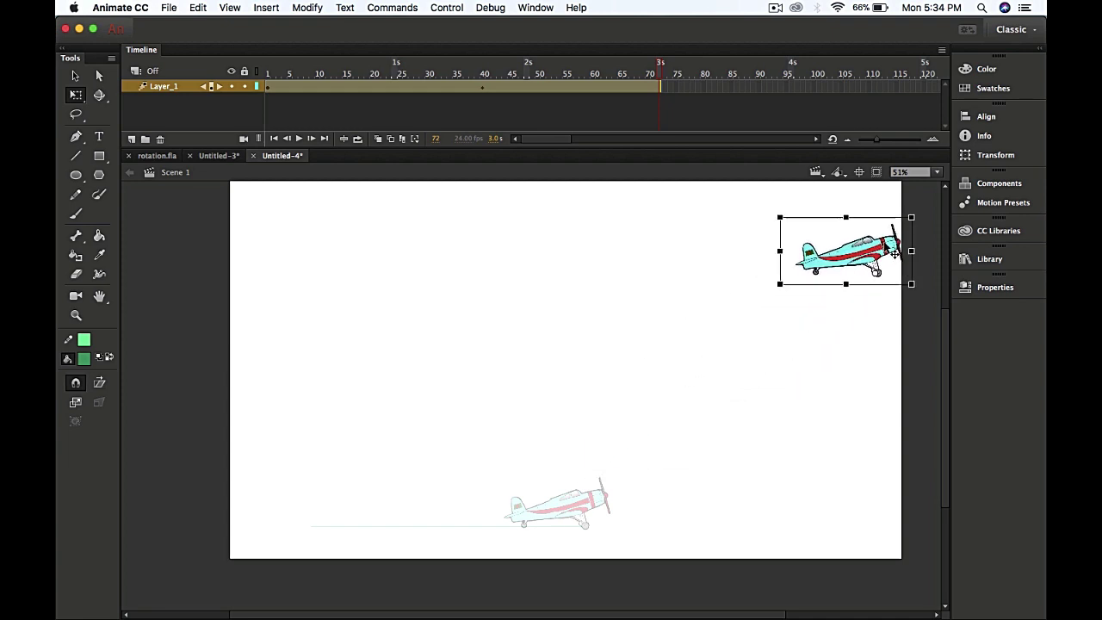
pyautogui.scroll(-3, 794, 376)
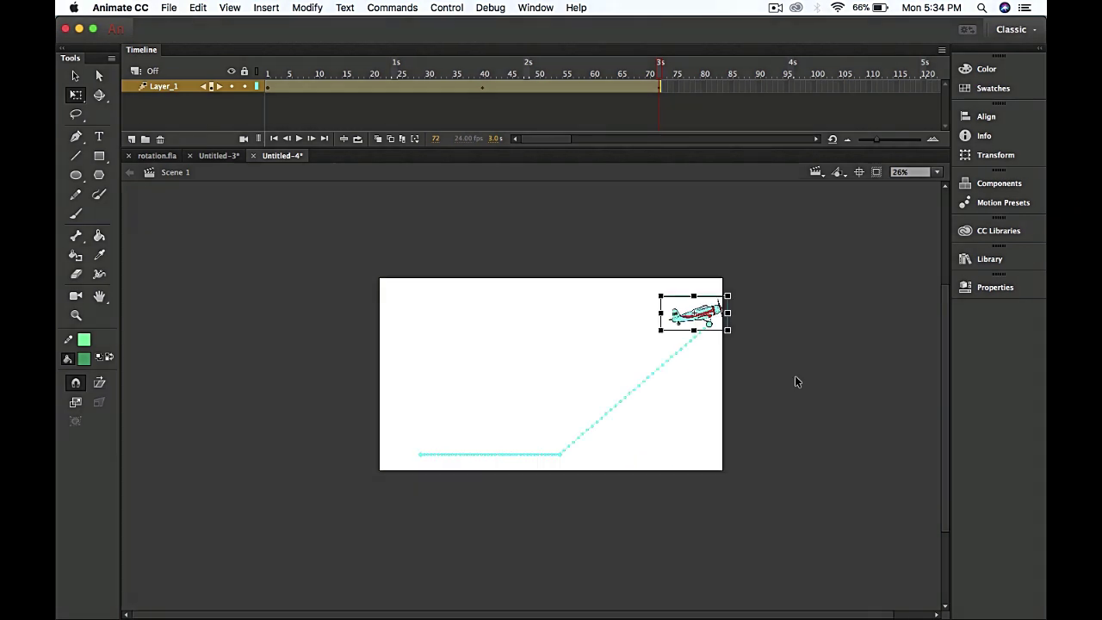
pyautogui.moveTo(672, 315); pyautogui.dragTo(753, 295)
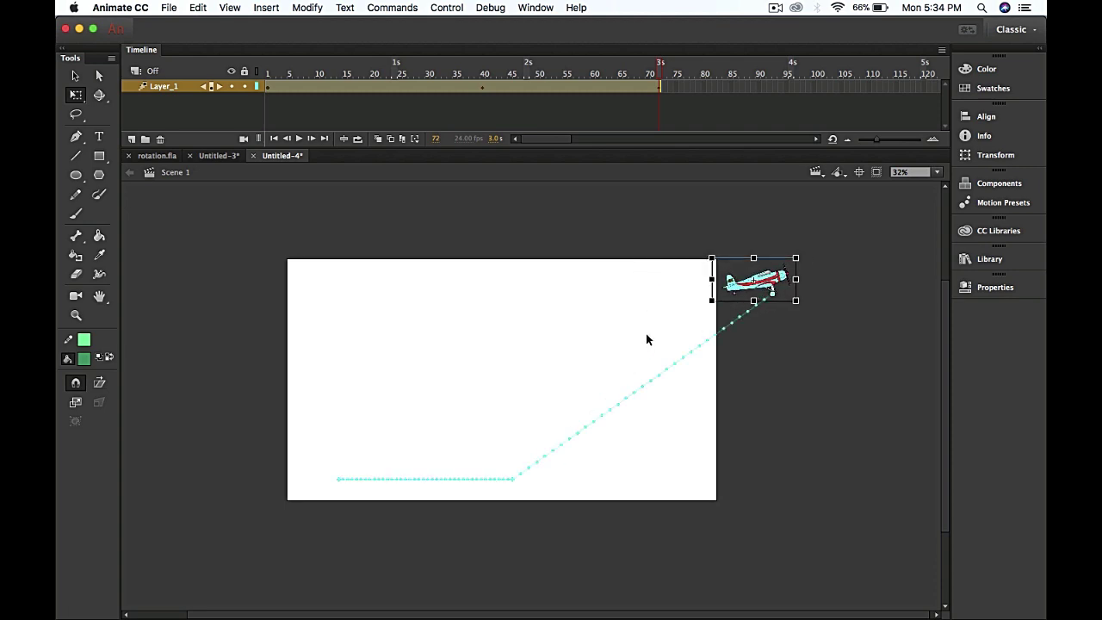
# At frame 44, rotate the plane counterclockwise with Free Transform so its nose points up along the climbing path.
pyautogui.scroll(1, 641, 338)
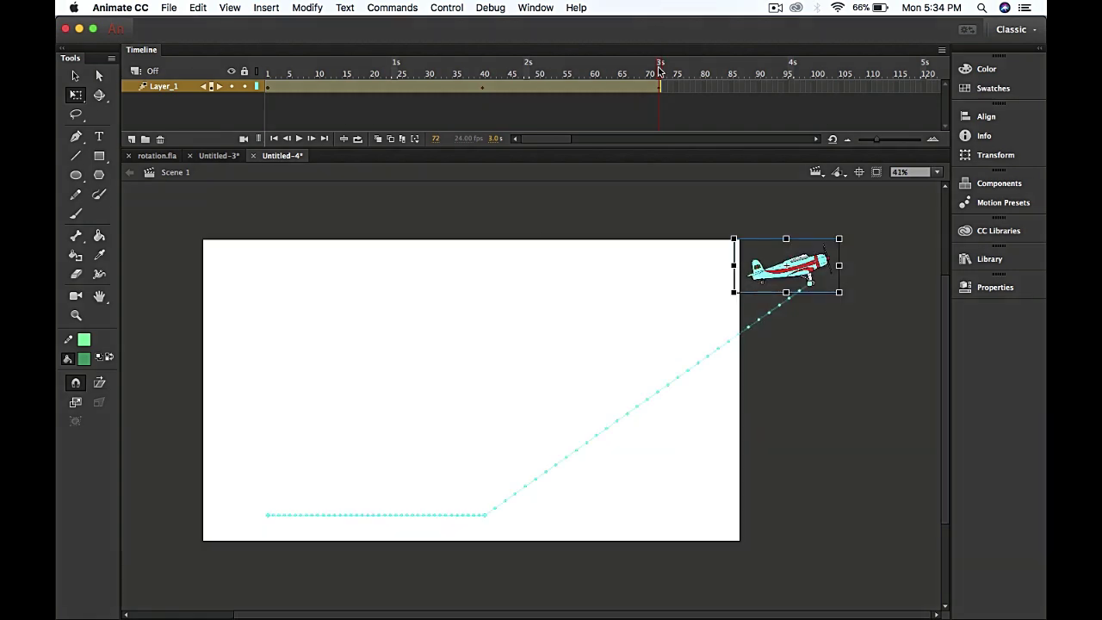
pyautogui.moveTo(659, 74); pyautogui.dragTo(506, 112)
pyautogui.scroll(3, 510, 398)
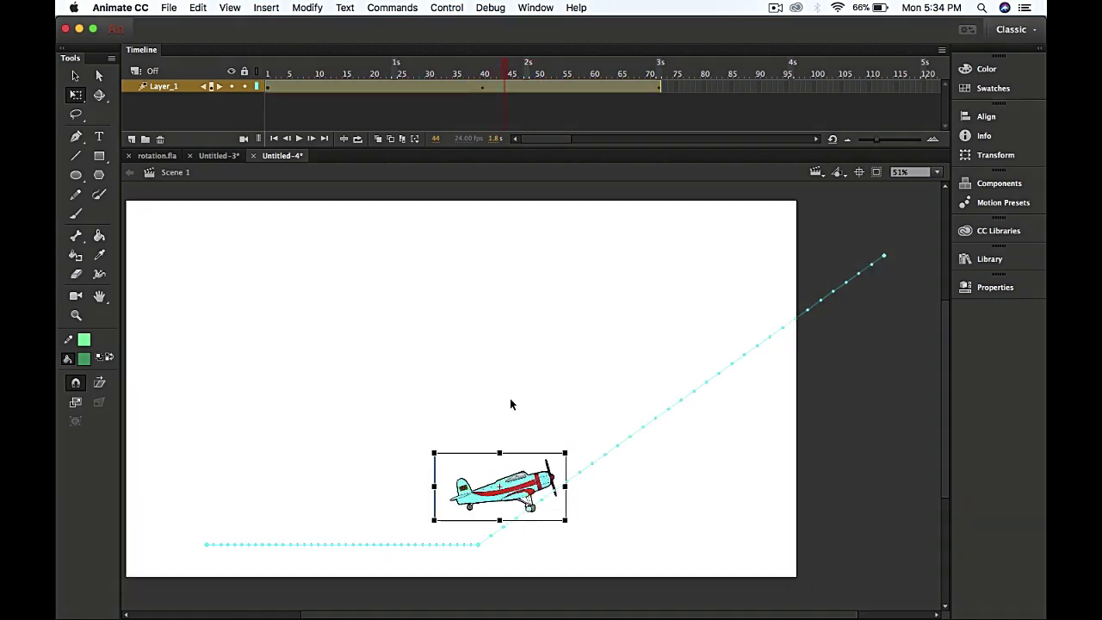
pyautogui.scroll(-3, 508, 396)
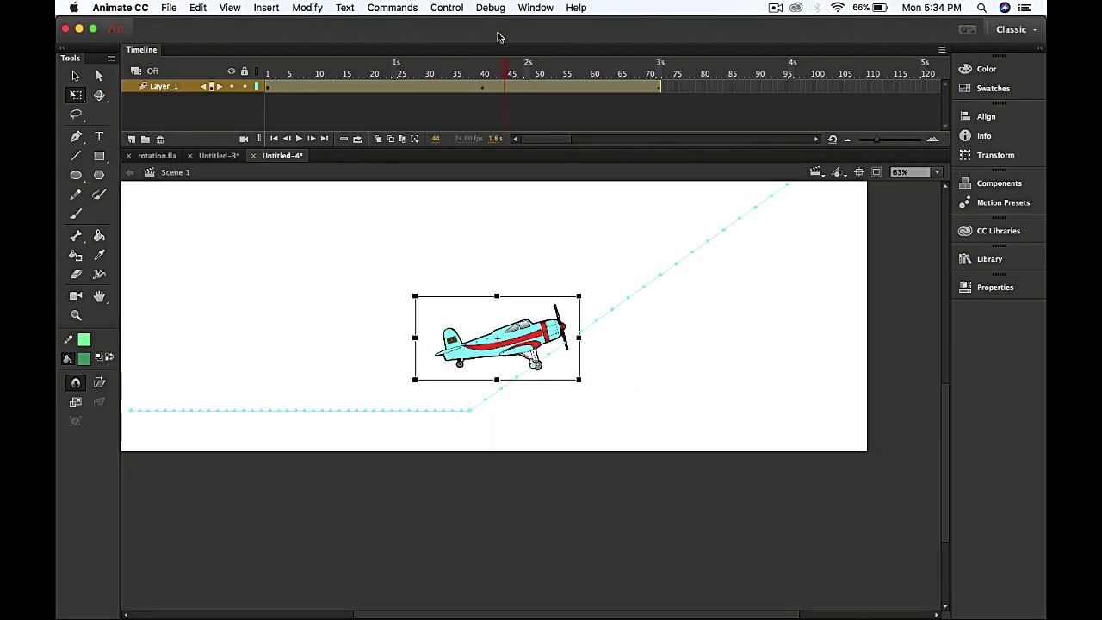
pyautogui.moveTo(503, 74)
pyautogui.mouseDown()
pyautogui.moveTo(478, 74)
pyautogui.moveTo(507, 75)
pyautogui.mouseUp()
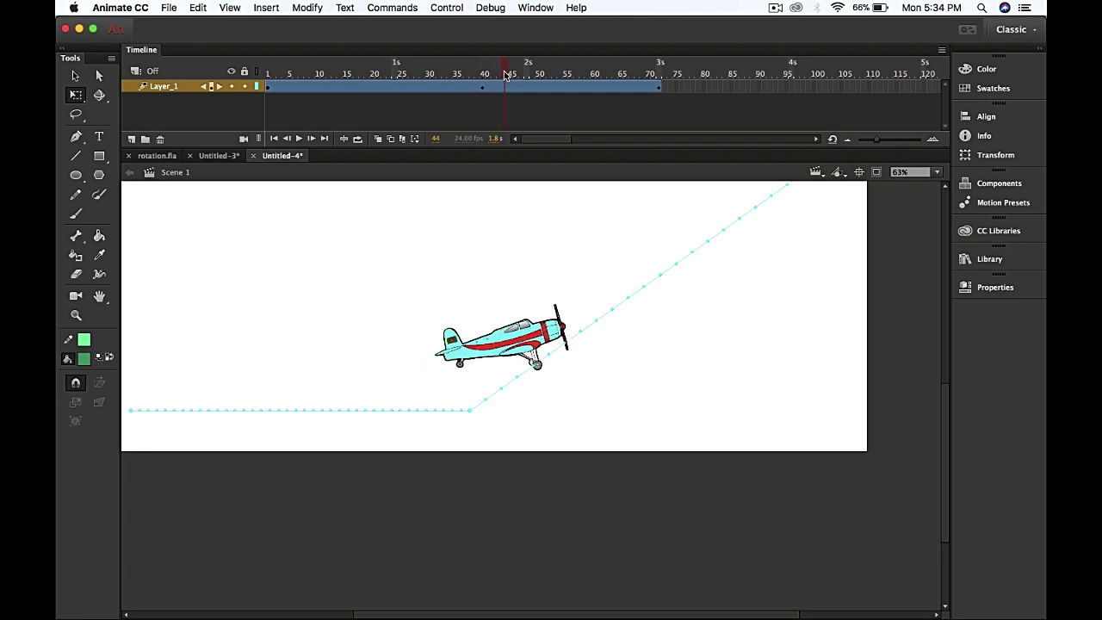
pyautogui.click(499, 344)
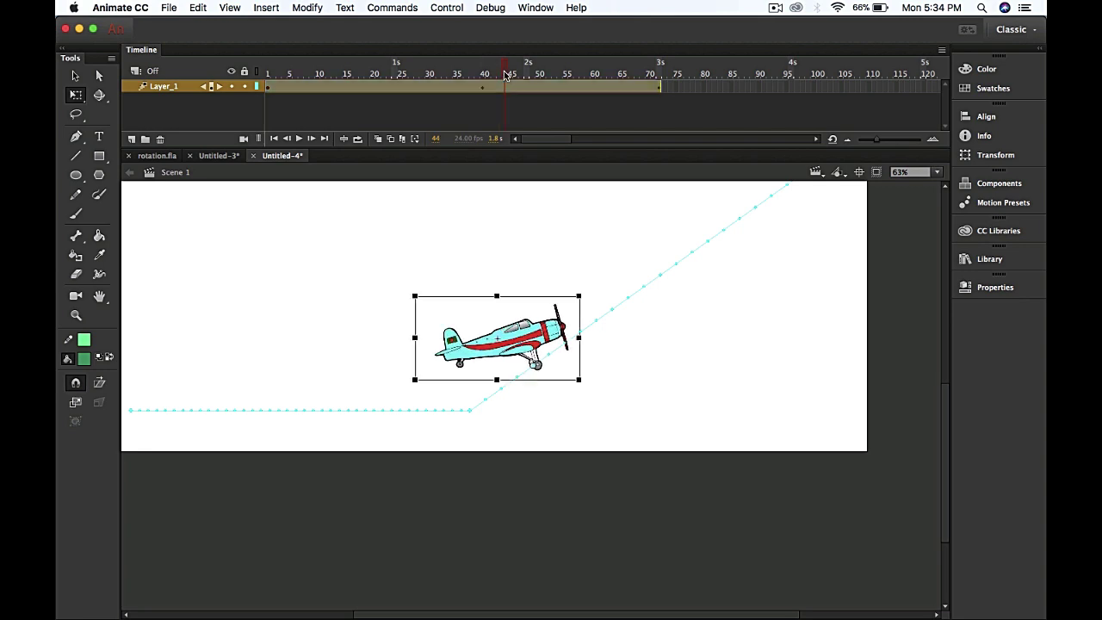
pyautogui.click(76, 95)
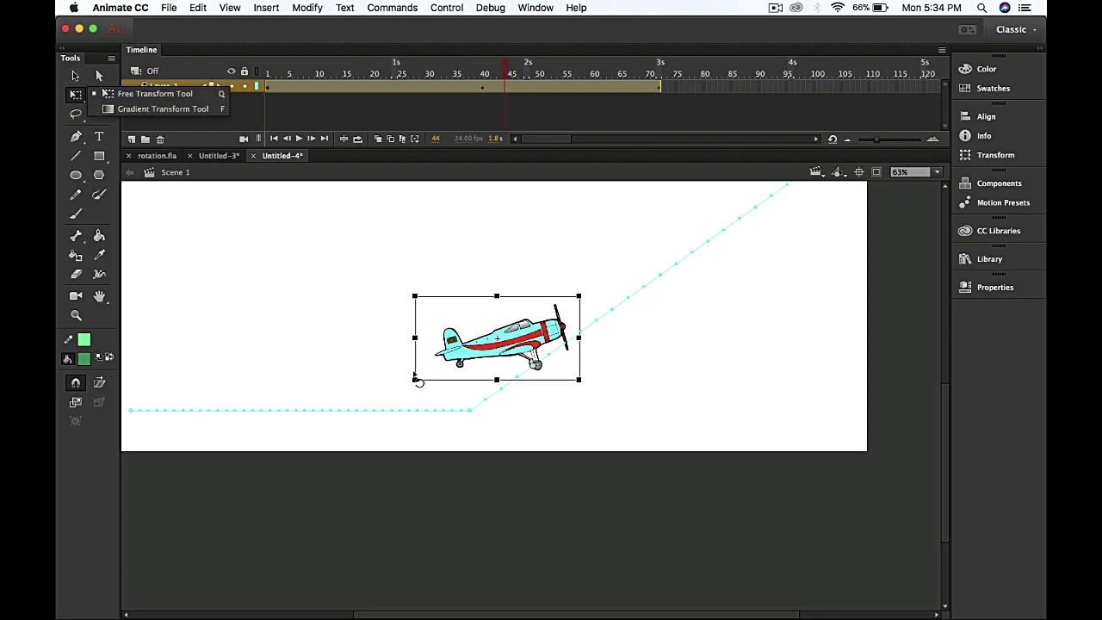
pyautogui.moveTo(414, 292); pyautogui.dragTo(396, 364)
# At frame 39, rotate the plane clockwise back to its original near-level tilt for the ground run.
pyautogui.moveTo(504, 86); pyautogui.dragTo(473, 110)
pyautogui.click(404, 405)
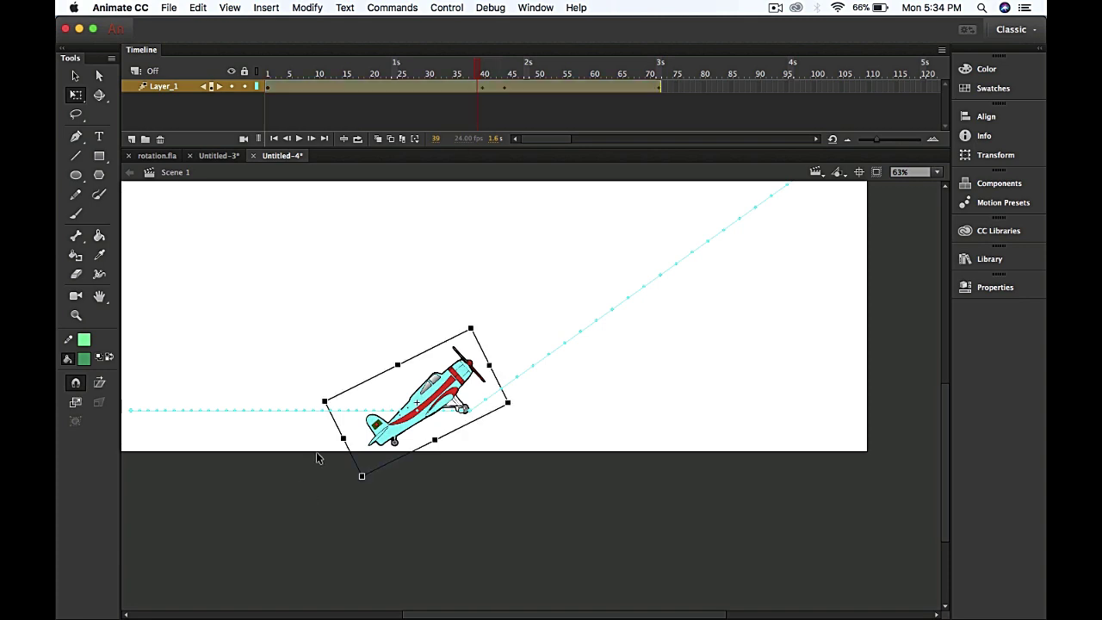
pyautogui.moveTo(322, 398); pyautogui.dragTo(312, 331)
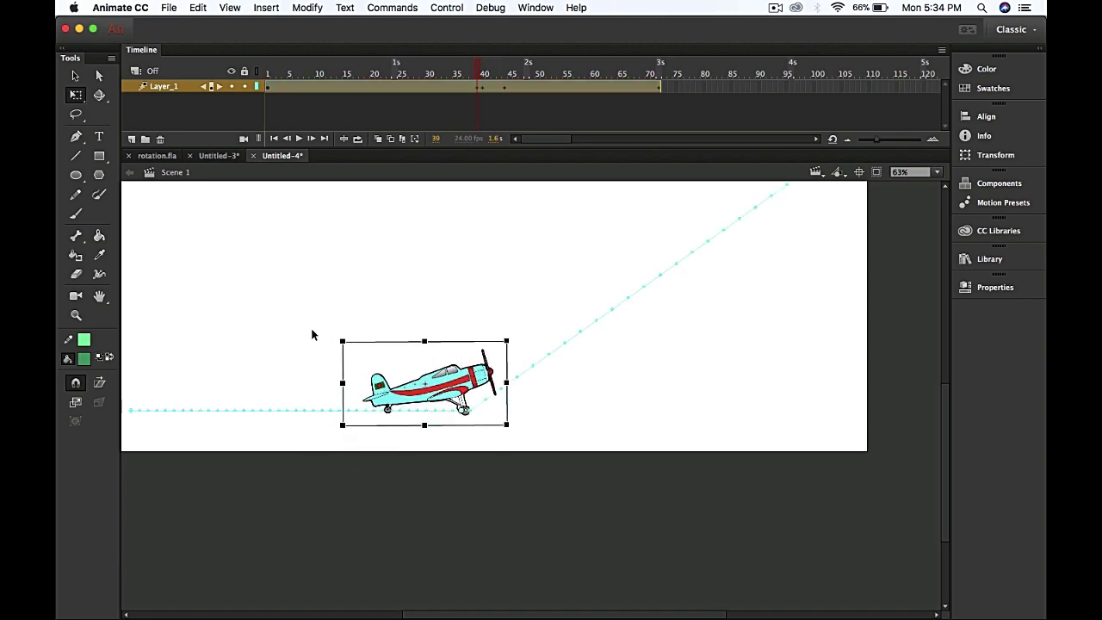
# Fit the whole stage and motion path in view and play the plane animation from frame 1.
pyautogui.moveTo(482, 68); pyautogui.dragTo(272, 86)
pyautogui.click(549, 349)
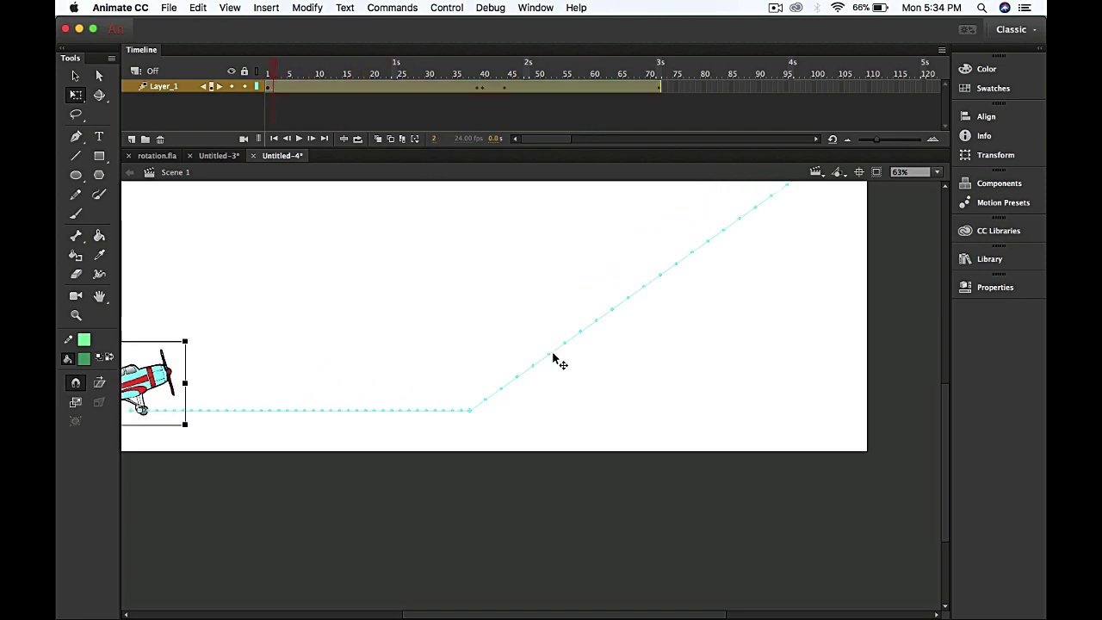
pyautogui.scroll(-5, 554, 357)
pyautogui.scroll(3, 517, 344)
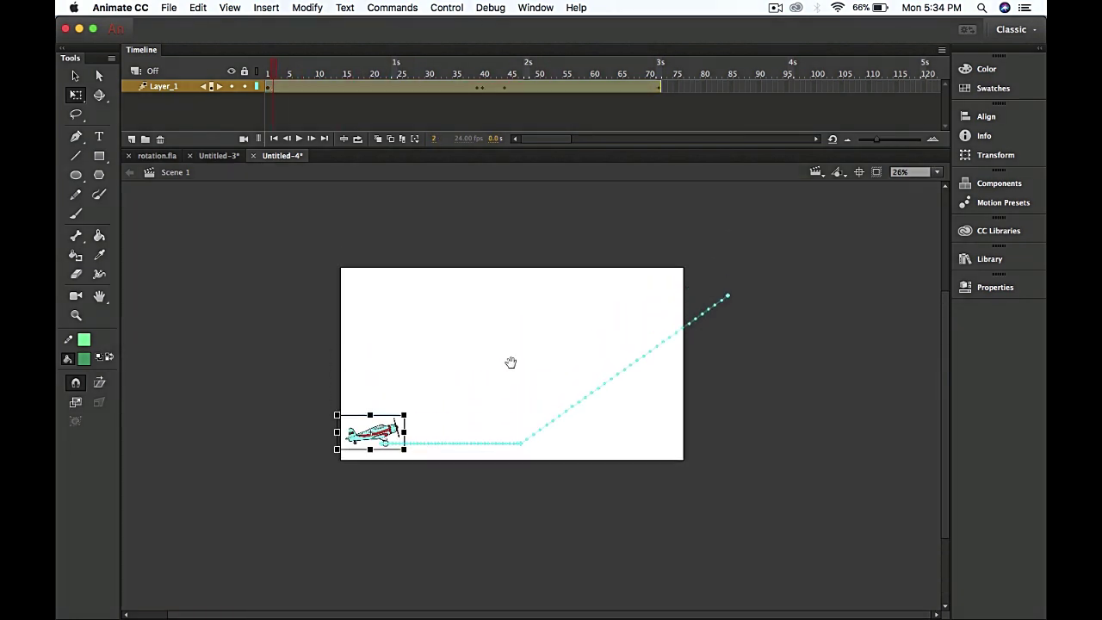
pyautogui.click(241, 86)
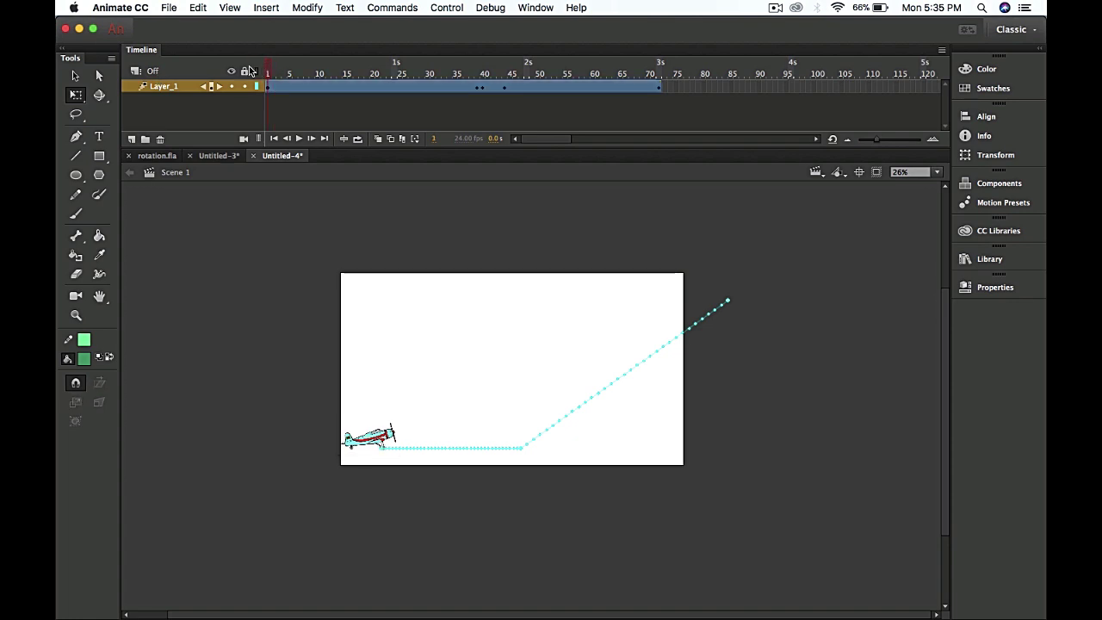
pyautogui.click(267, 73)
pyautogui.click(300, 139)
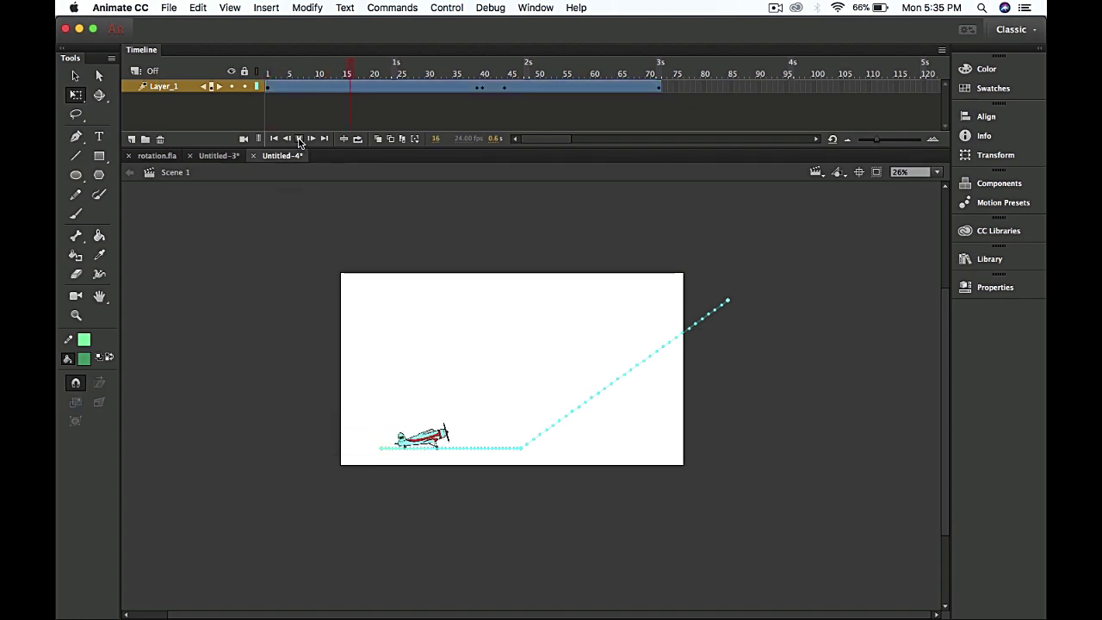